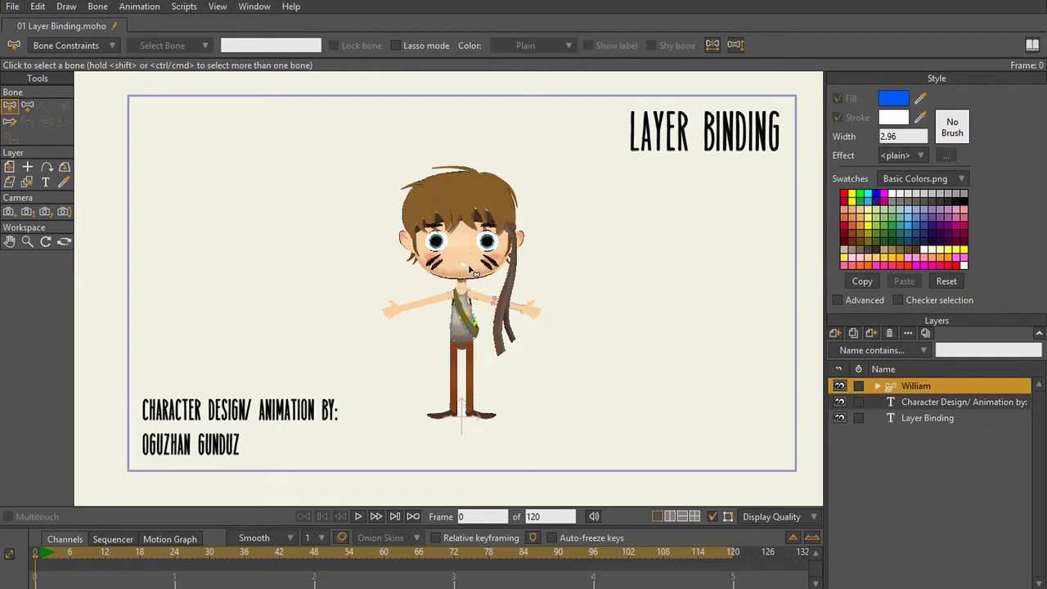
Step: Draw bone B1 with Add Bone, running from William's chin straight up to his forehead
{"action": "scroll", "coordinate": [473, 273], "scroll_direction": "up", "scroll_amount": 3}
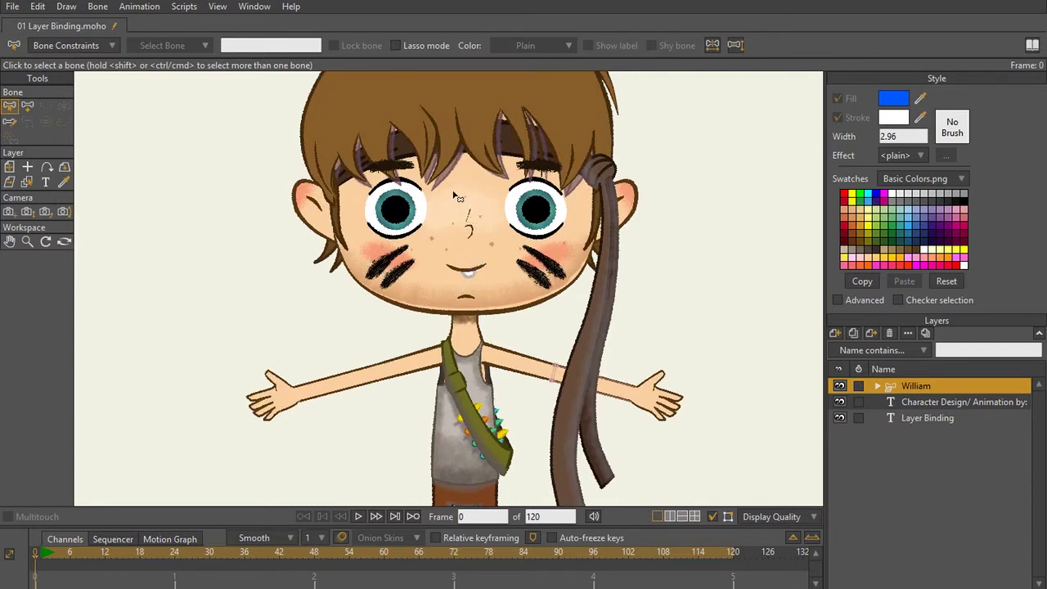
{"action": "left_click", "coordinate": [27, 106]}
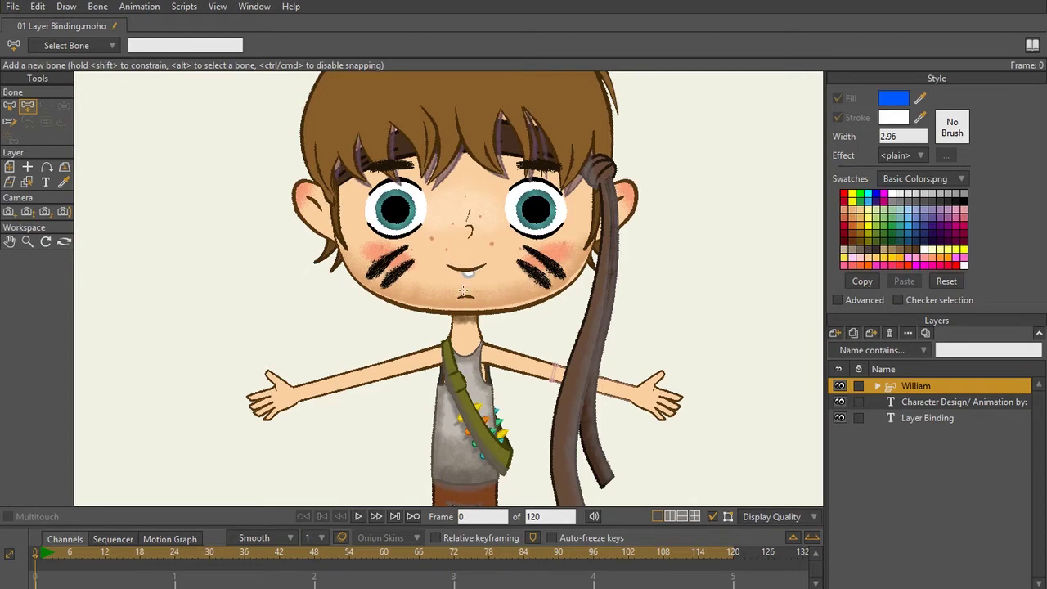
{"action": "scroll", "coordinate": [458, 295], "scroll_direction": "up", "scroll_amount": 3}
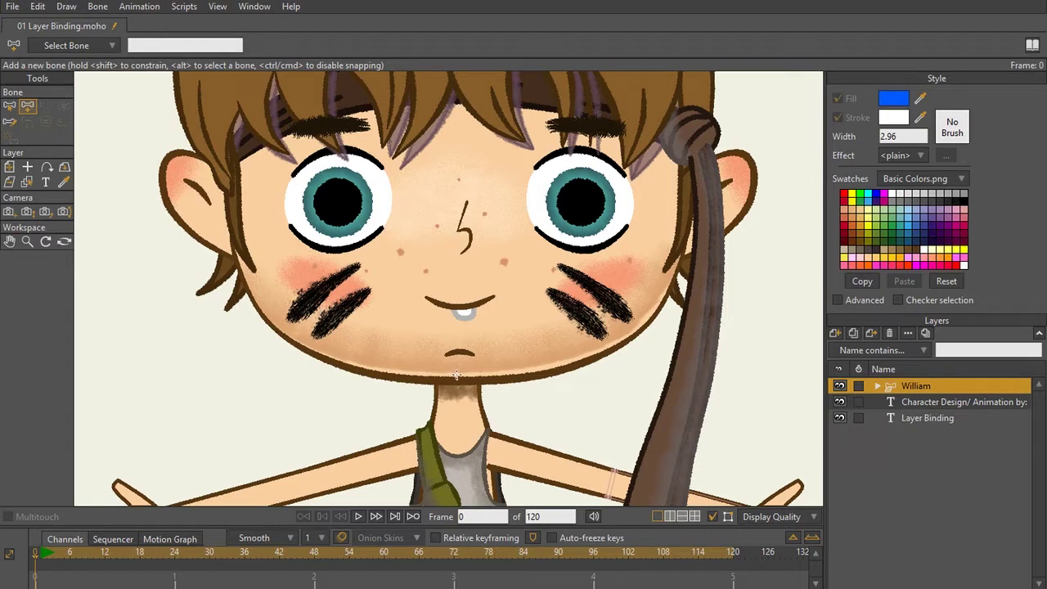
{"action": "left_click_drag", "start_coordinate": [457, 374], "coordinate": [456, 121]}
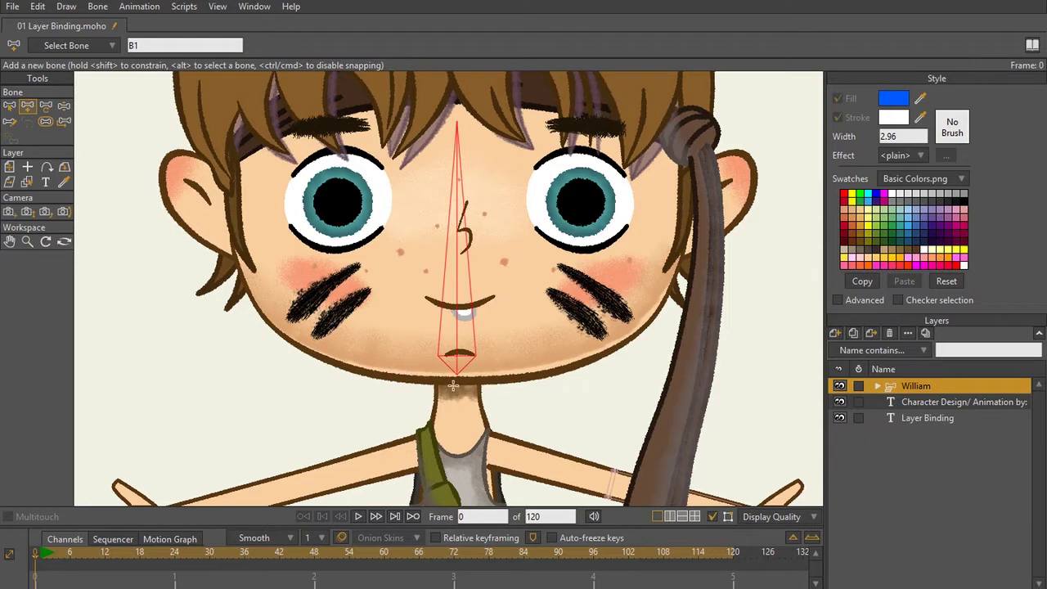
{"action": "scroll", "coordinate": [445, 403], "scroll_direction": "down", "scroll_amount": 2}
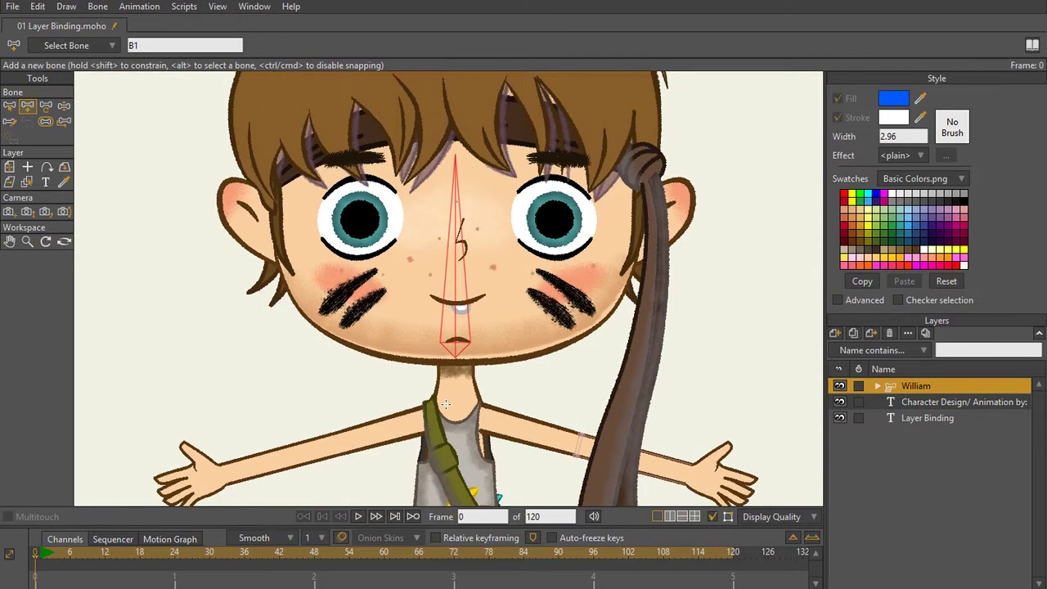
{"action": "scroll", "coordinate": [446, 394], "scroll_direction": "up", "scroll_amount": 1}
{"action": "scroll", "coordinate": [417, 371], "scroll_direction": "up", "scroll_amount": 1}
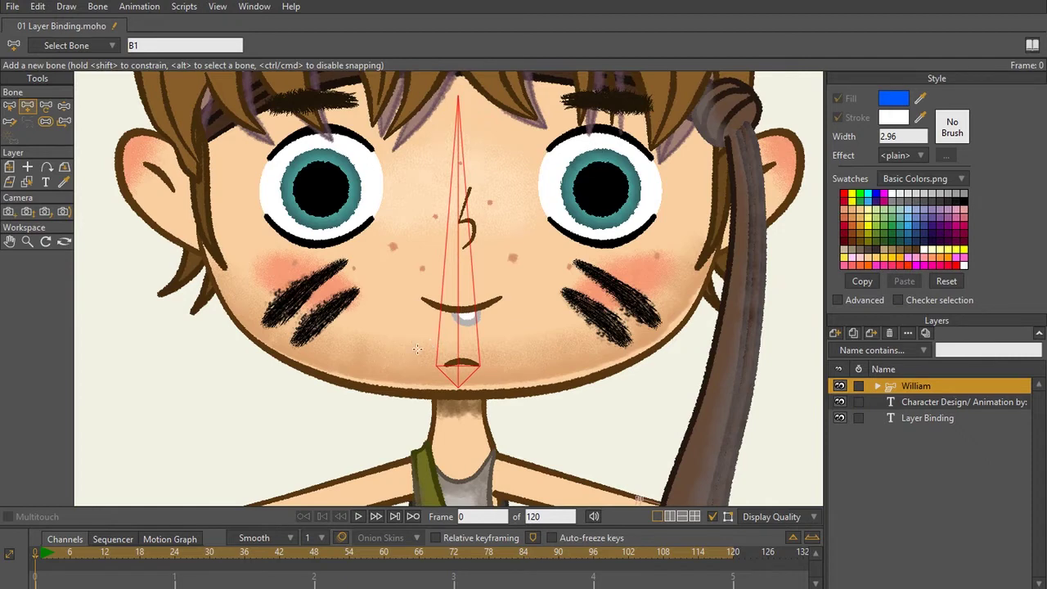
Step: Deselect B1 and click at William's chin to add the short bone B2
{"action": "left_click", "coordinate": [447, 337]}
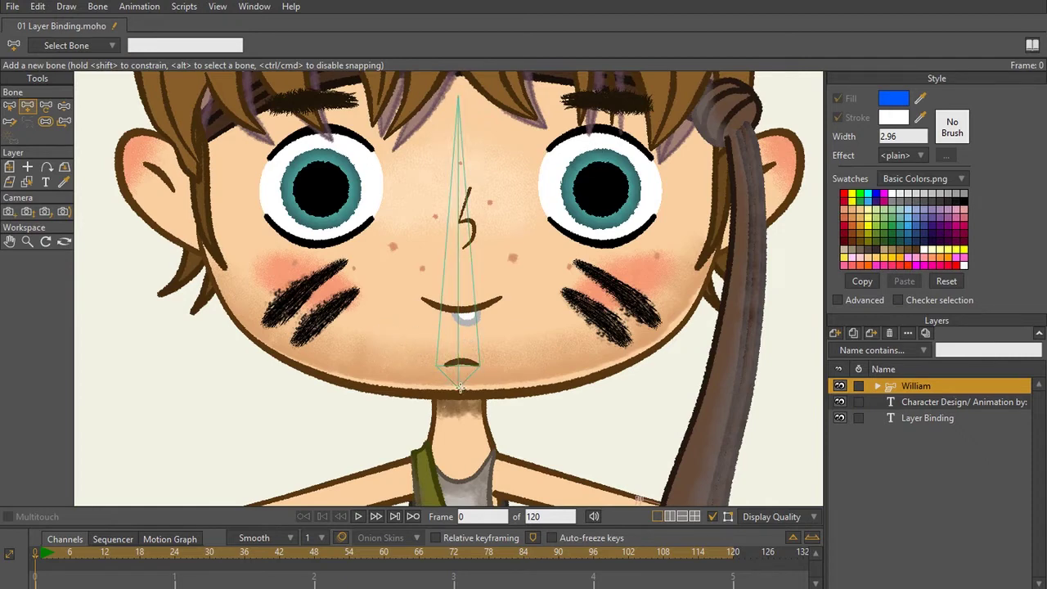
{"action": "scroll", "coordinate": [478, 403], "scroll_direction": "up", "scroll_amount": 5}
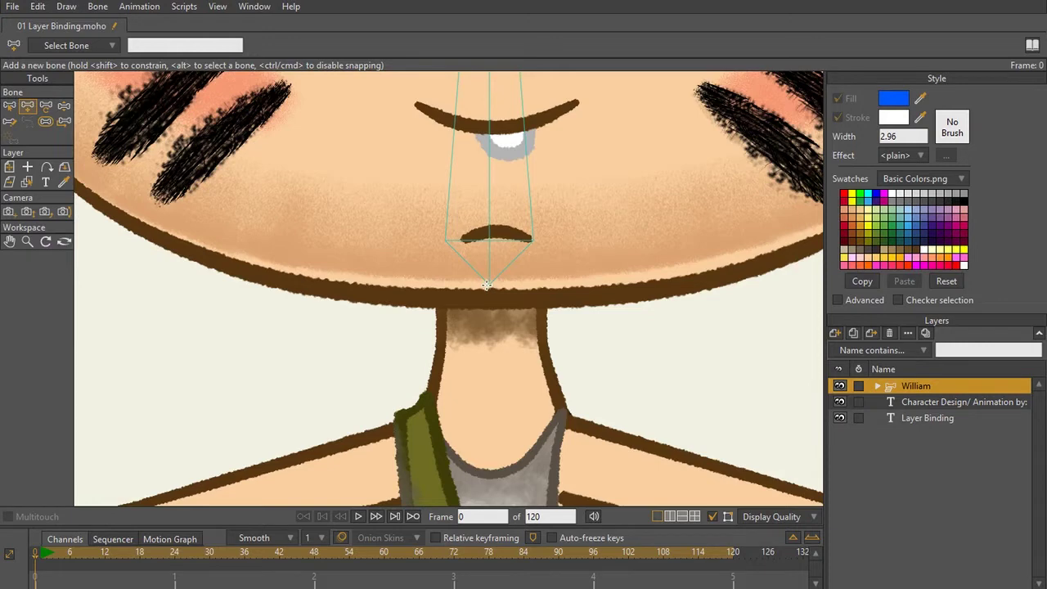
{"action": "left_click", "coordinate": [488, 284]}
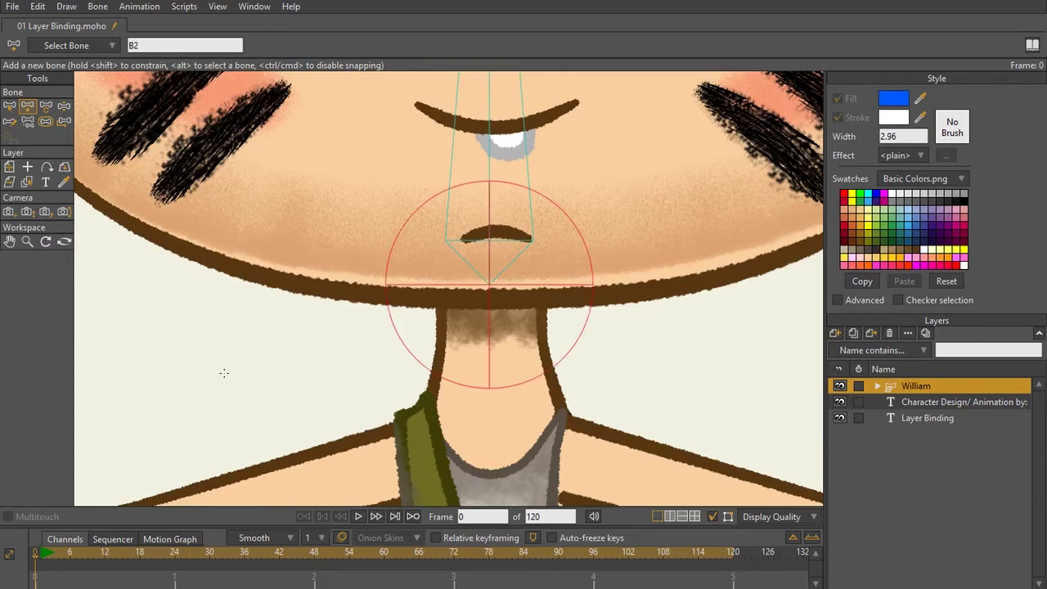
{"action": "scroll", "coordinate": [204, 392], "scroll_direction": "down", "scroll_amount": 3}
{"action": "scroll", "coordinate": [467, 315], "scroll_direction": "up", "scroll_amount": 2}
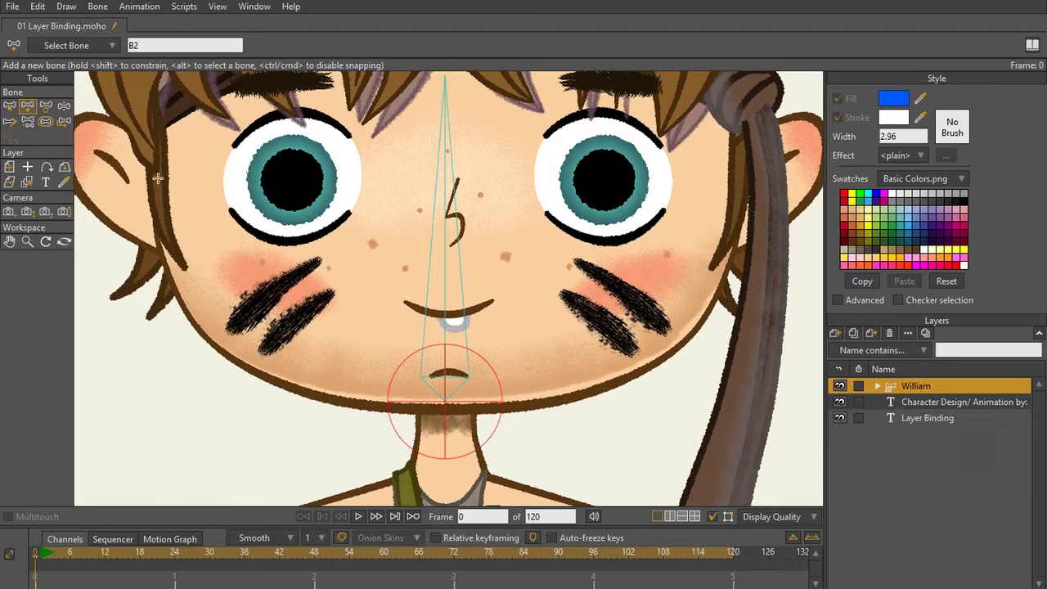
{"action": "left_click", "coordinate": [27, 121]}
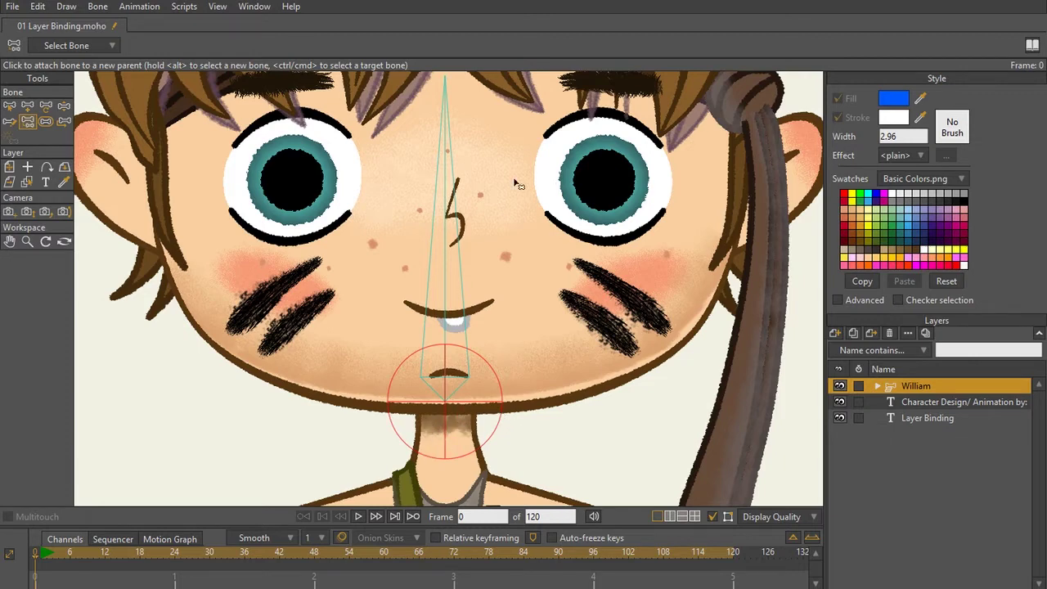
Step: Fit the character in view and reparent long head bone B1 to chin bone B2
{"action": "key", "text": "ctrl+r"}
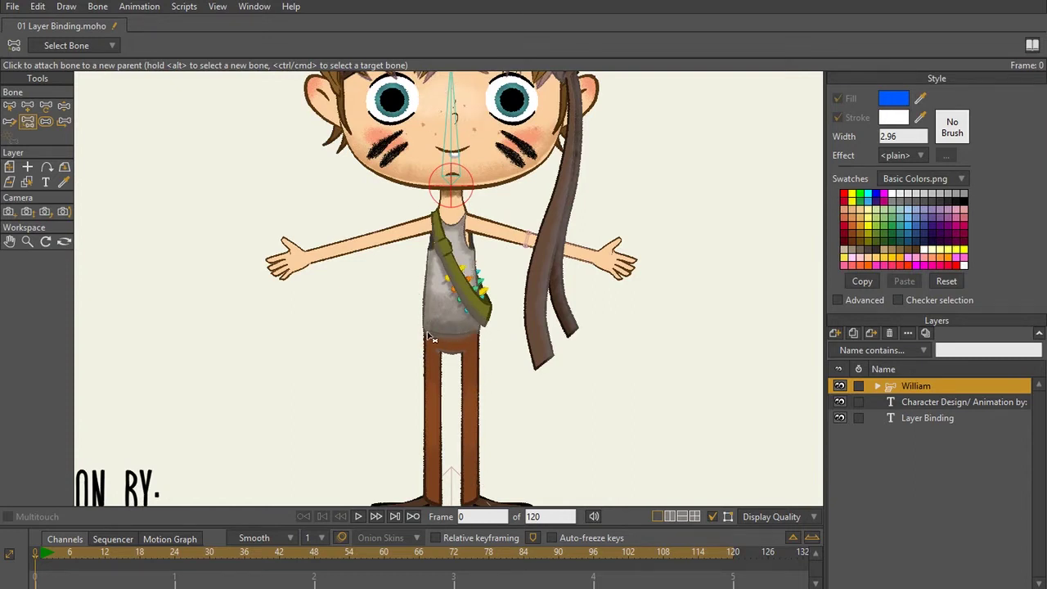
{"action": "scroll", "coordinate": [495, 315], "scroll_direction": "up", "scroll_amount": 5}
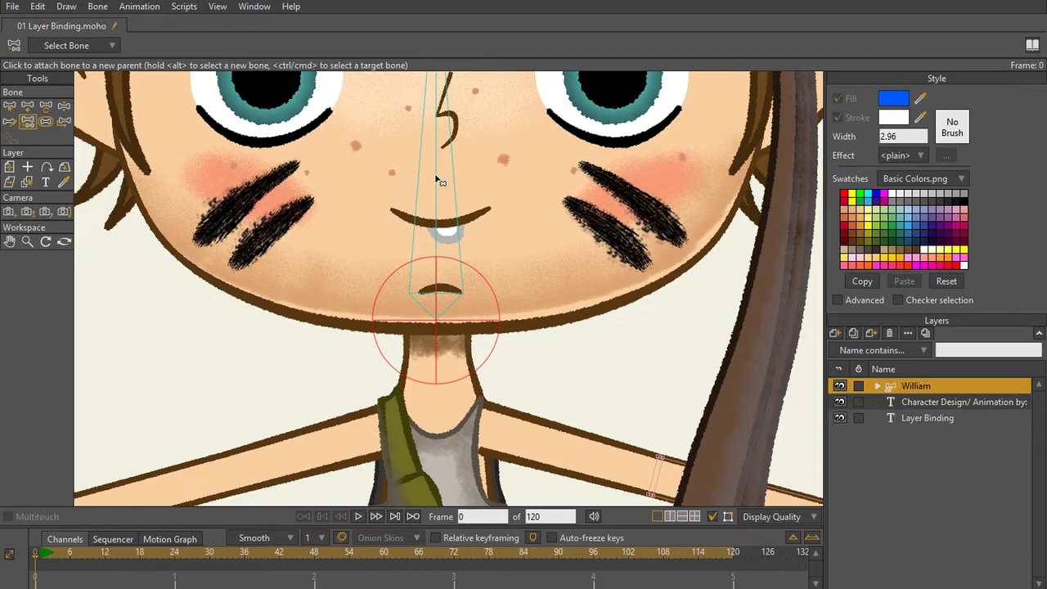
{"action": "left_click", "coordinate": [439, 181]}
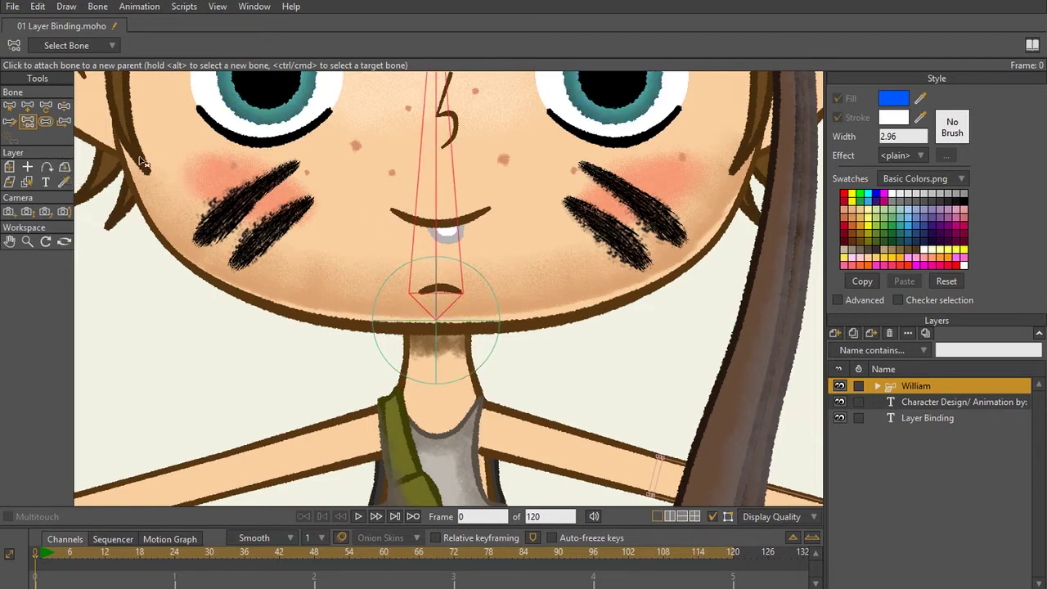
{"action": "scroll", "coordinate": [486, 367], "scroll_direction": "up", "scroll_amount": 3}
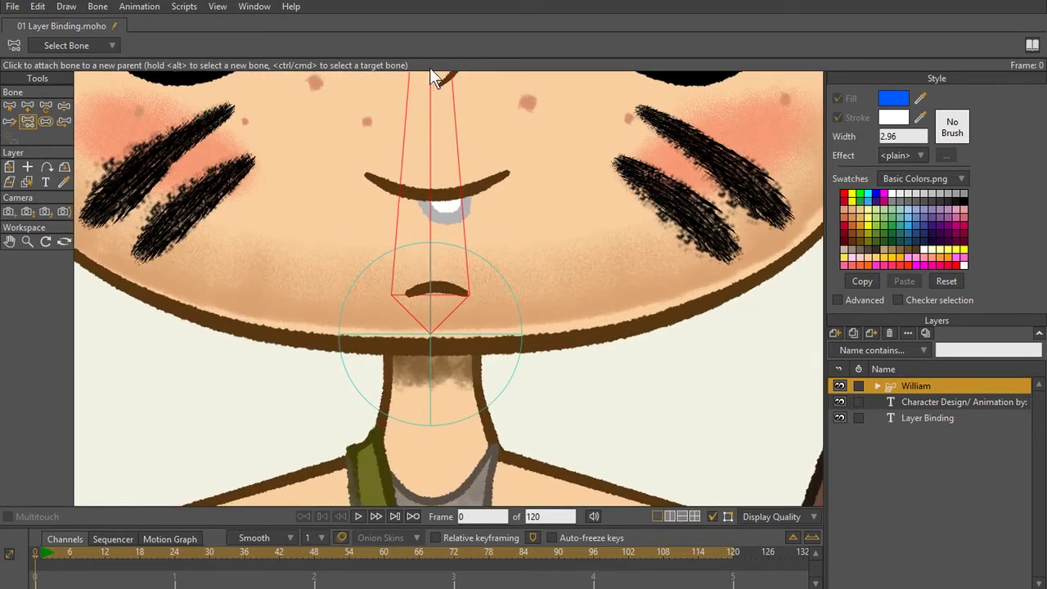
{"action": "left_click", "coordinate": [466, 337]}
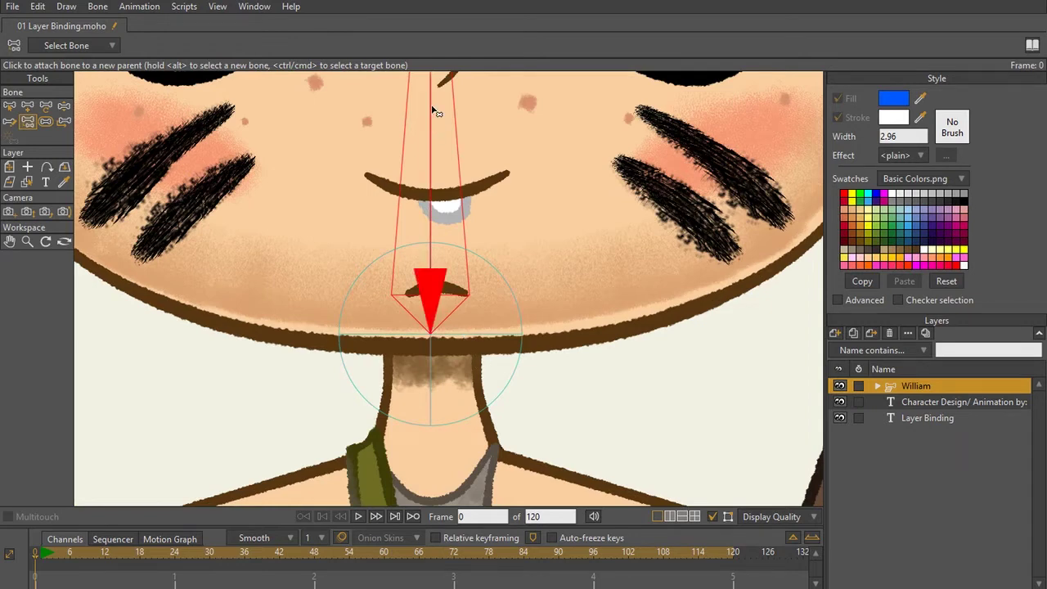
{"action": "scroll", "coordinate": [450, 151], "scroll_direction": "down", "scroll_amount": 2}
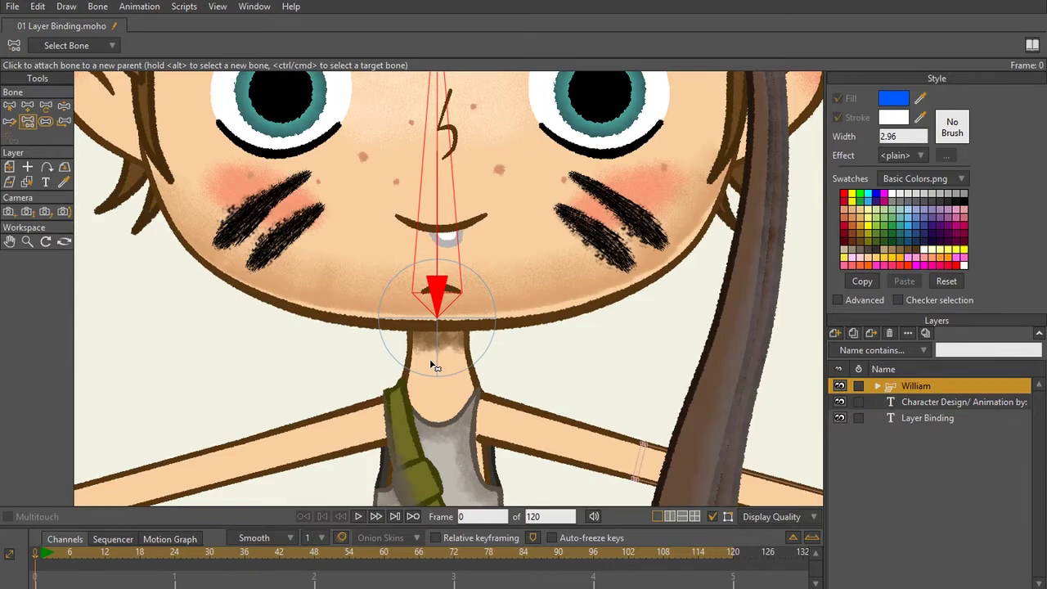
{"action": "scroll", "coordinate": [434, 362], "scroll_direction": "down", "scroll_amount": 1}
{"action": "scroll", "coordinate": [438, 365], "scroll_direction": "up", "scroll_amount": 2}
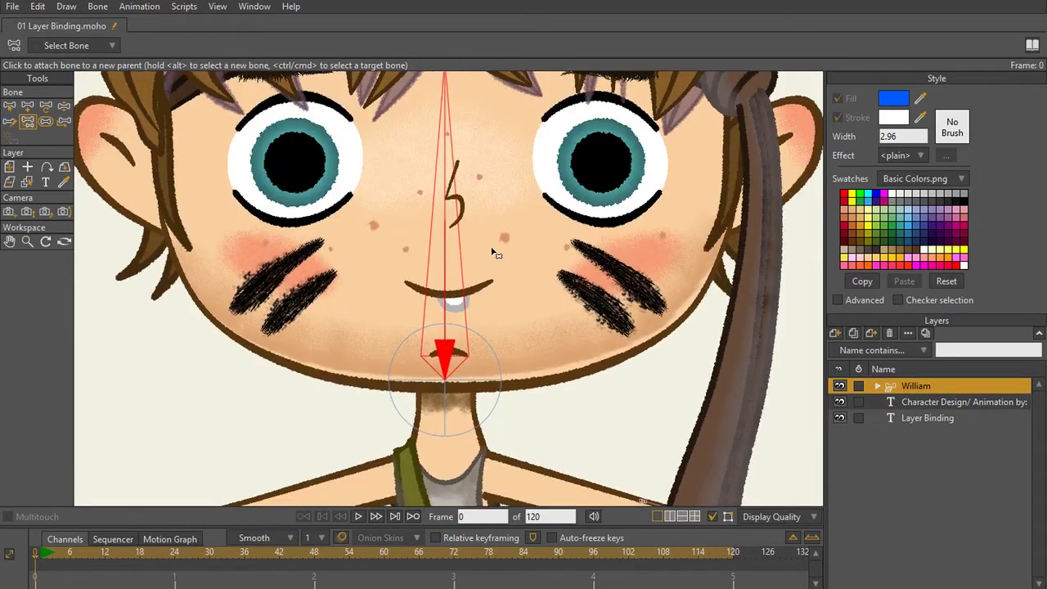
{"action": "scroll", "coordinate": [493, 350], "scroll_direction": "up", "scroll_amount": 3}
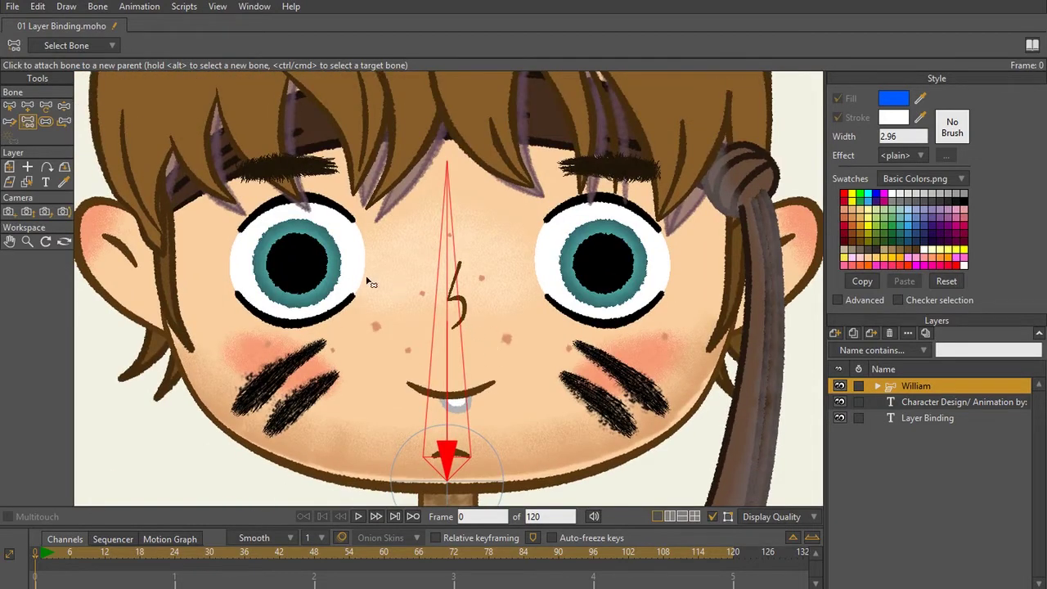
Step: Try the head bones with Manipulate Bones, then show B1's strength of 1 with Bone Strength
{"action": "left_click", "coordinate": [64, 106]}
{"action": "scroll", "coordinate": [464, 352], "scroll_direction": "down", "scroll_amount": 2}
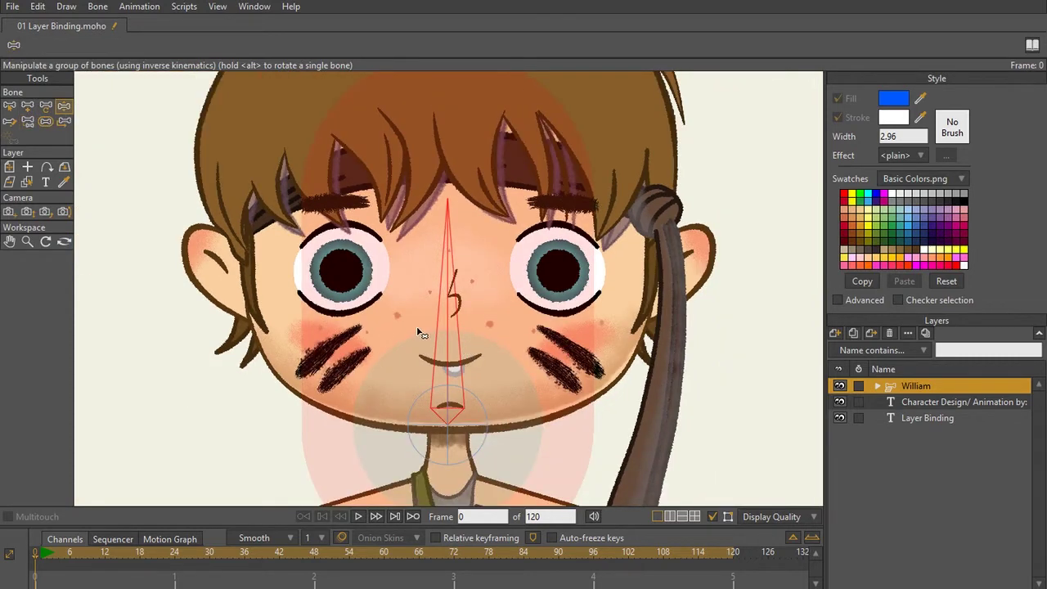
{"action": "scroll", "coordinate": [420, 333], "scroll_direction": "down", "scroll_amount": 3}
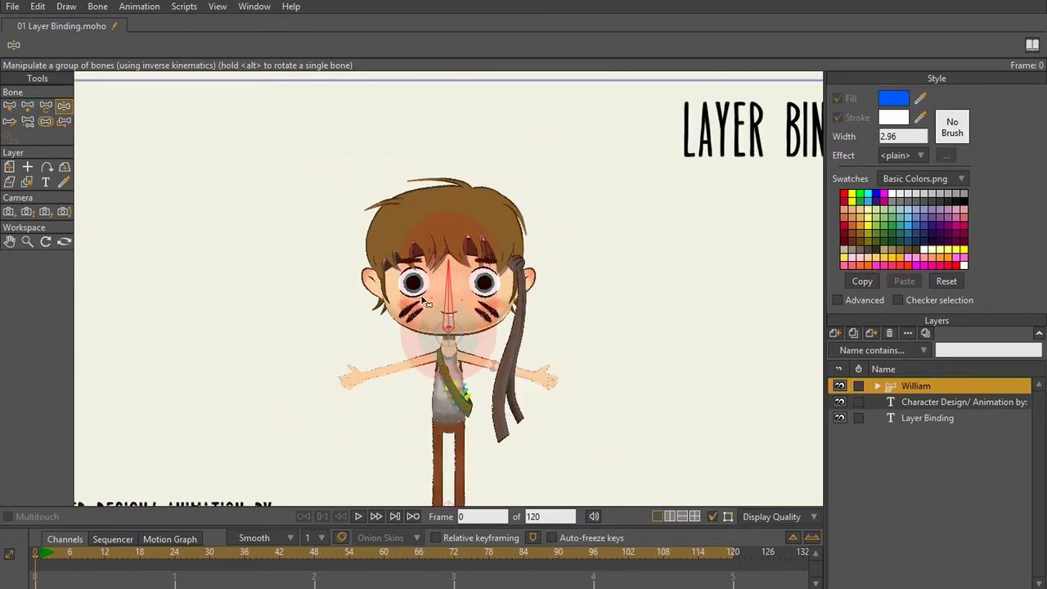
{"action": "scroll", "coordinate": [427, 302], "scroll_direction": "up", "scroll_amount": 3}
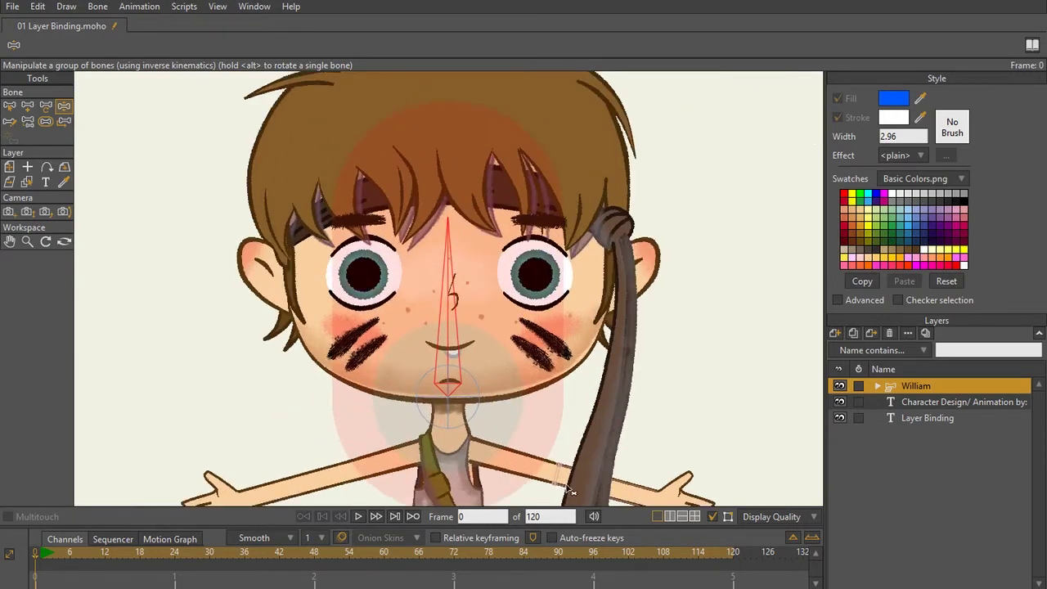
{"action": "scroll", "coordinate": [429, 315], "scroll_direction": "up", "scroll_amount": 1}
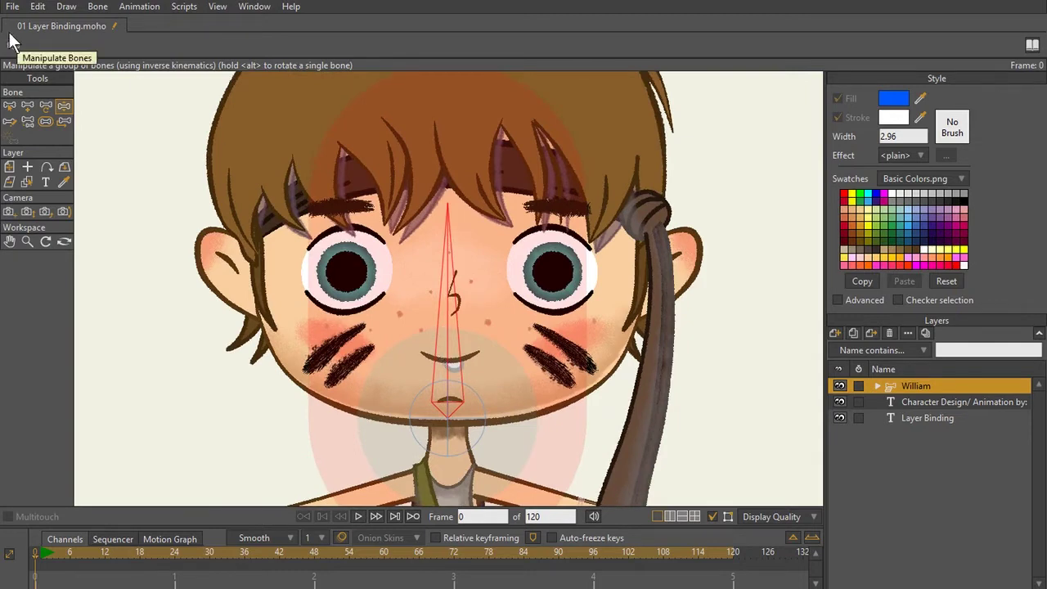
{"action": "left_click", "coordinate": [42, 119]}
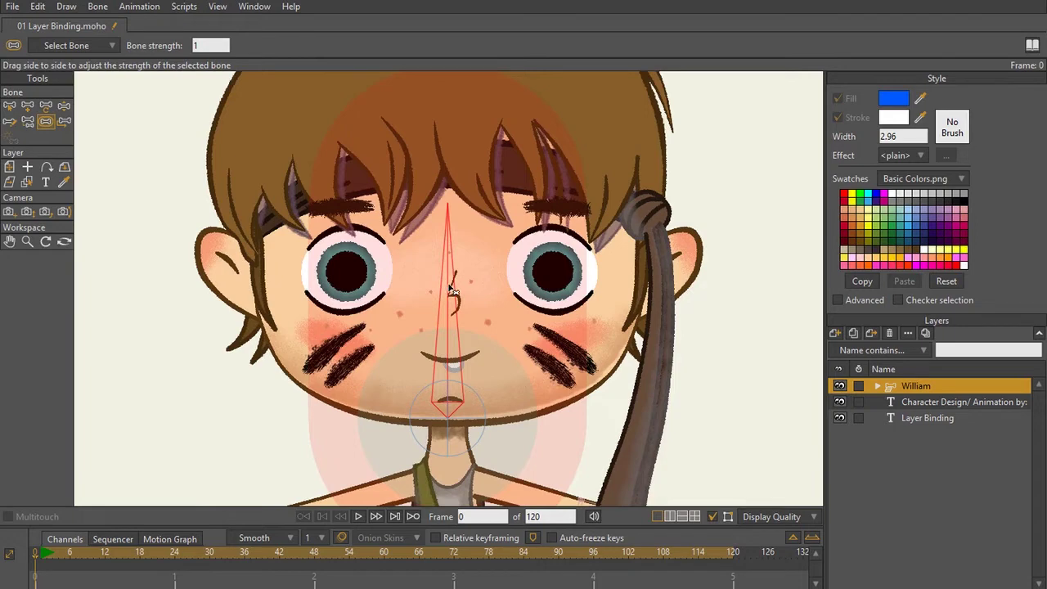
Step: Drag the bone strength down to 0, then rotate the head bone to test the tilt
{"action": "left_click_drag", "start_coordinate": [452, 290], "coordinate": [209, 308]}
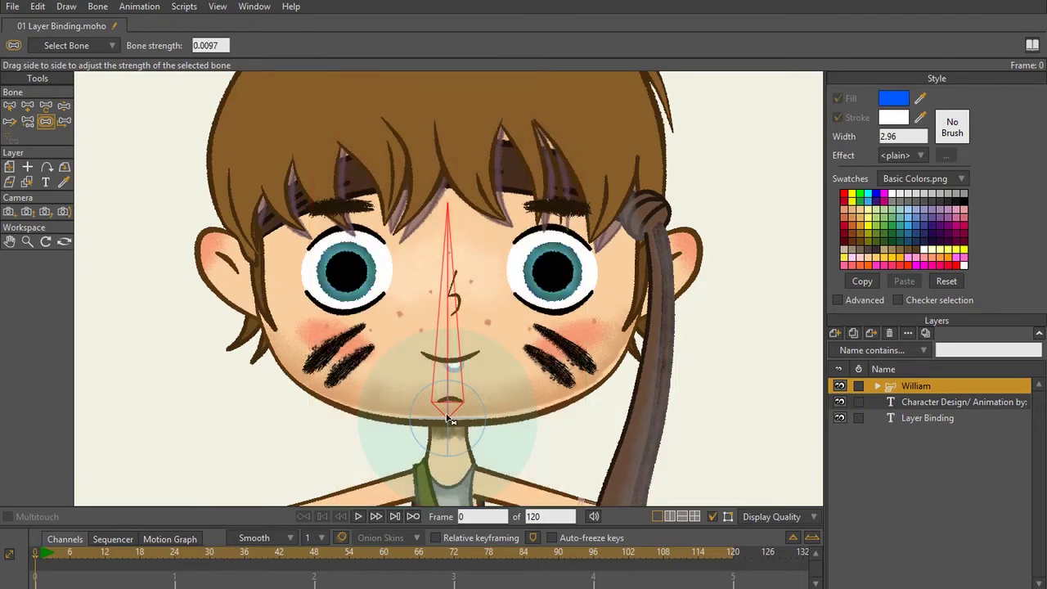
{"action": "left_click_drag", "start_coordinate": [448, 435], "coordinate": [281, 428]}
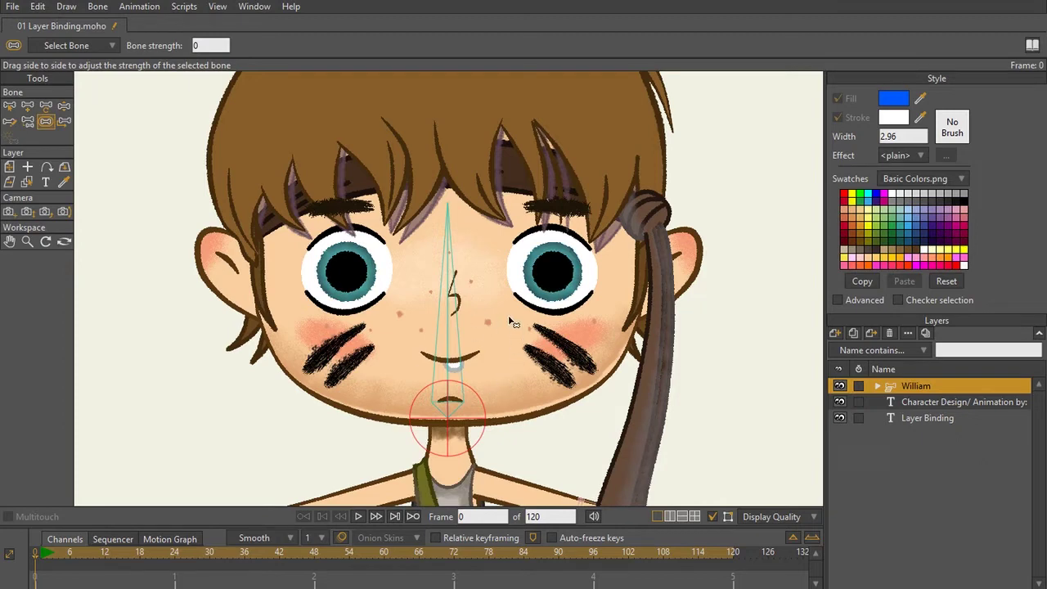
{"action": "key", "text": "z"}
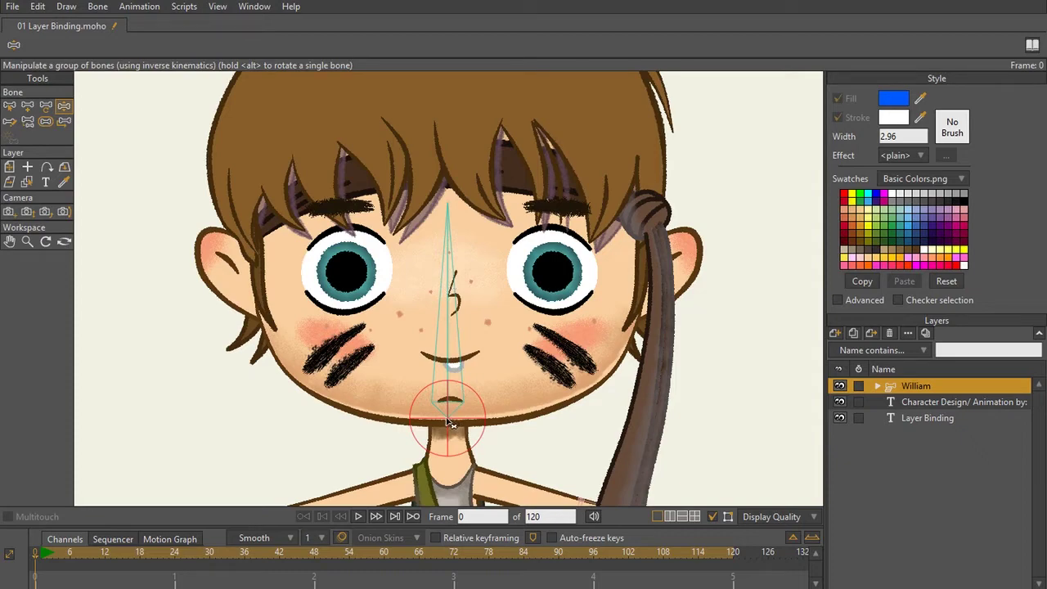
{"action": "mouse_move", "coordinate": [453, 259]}
{"action": "left_mouse_down"}
{"action": "mouse_move", "coordinate": [374, 246]}
{"action": "mouse_move", "coordinate": [491, 304]}
{"action": "mouse_move", "coordinate": [421, 188]}
{"action": "mouse_move", "coordinate": [413, 197]}
{"action": "mouse_move", "coordinate": [442, 190]}
{"action": "mouse_move", "coordinate": [409, 221]}
{"action": "mouse_move", "coordinate": [458, 206]}
{"action": "mouse_move", "coordinate": [523, 311]}
{"action": "mouse_move", "coordinate": [575, 341]}
{"action": "left_mouse_up"}
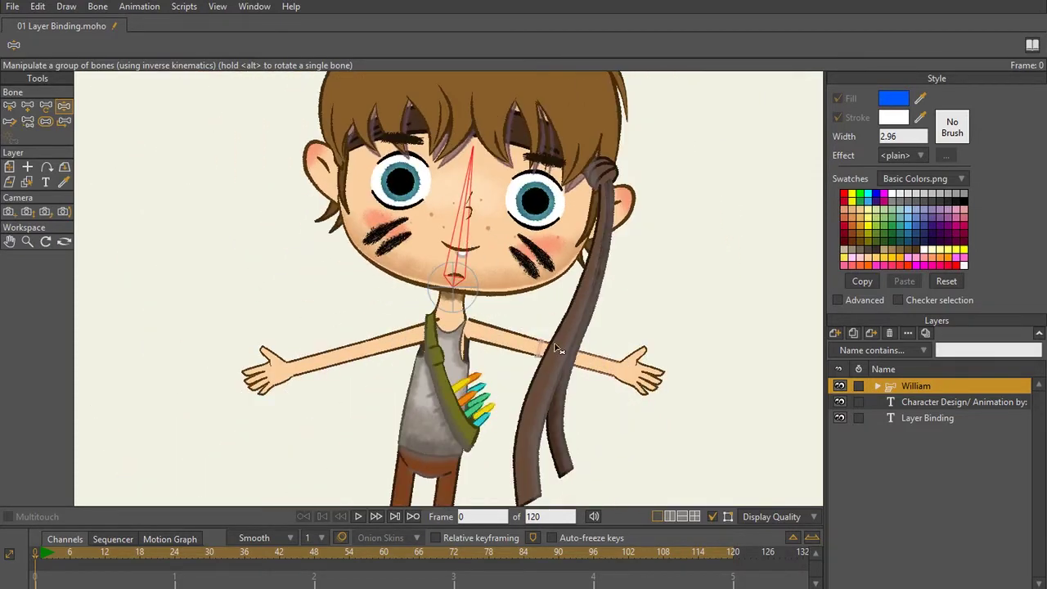
{"action": "scroll", "coordinate": [493, 292], "scroll_direction": "up", "scroll_amount": 3}
{"action": "scroll", "coordinate": [493, 291], "scroll_direction": "up", "scroll_amount": 2}
{"action": "scroll", "coordinate": [420, 205], "scroll_direction": "up", "scroll_amount": 2}
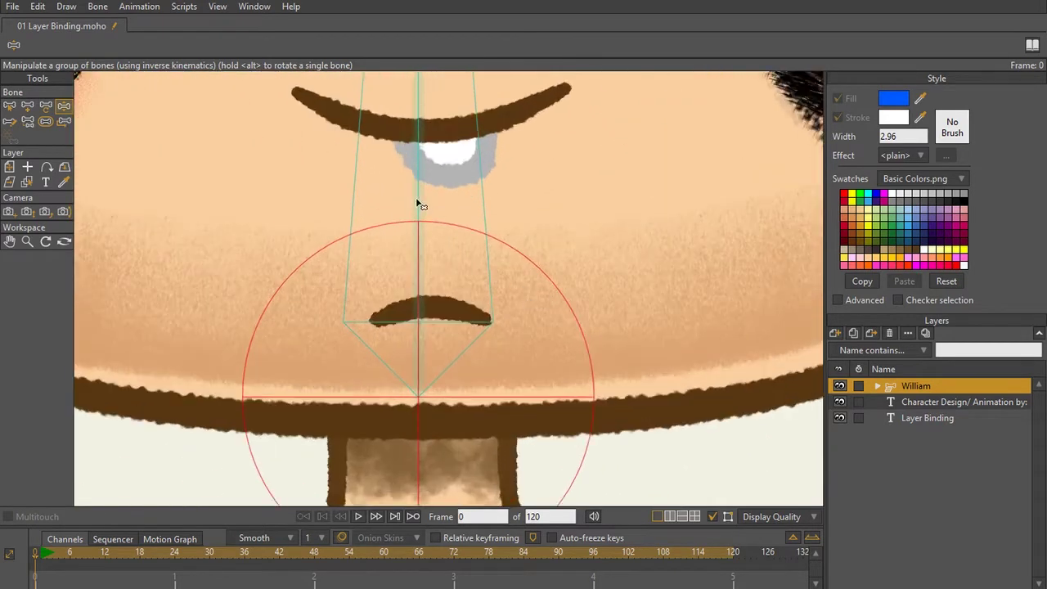
{"action": "scroll", "coordinate": [422, 146], "scroll_direction": "down", "scroll_amount": 2}
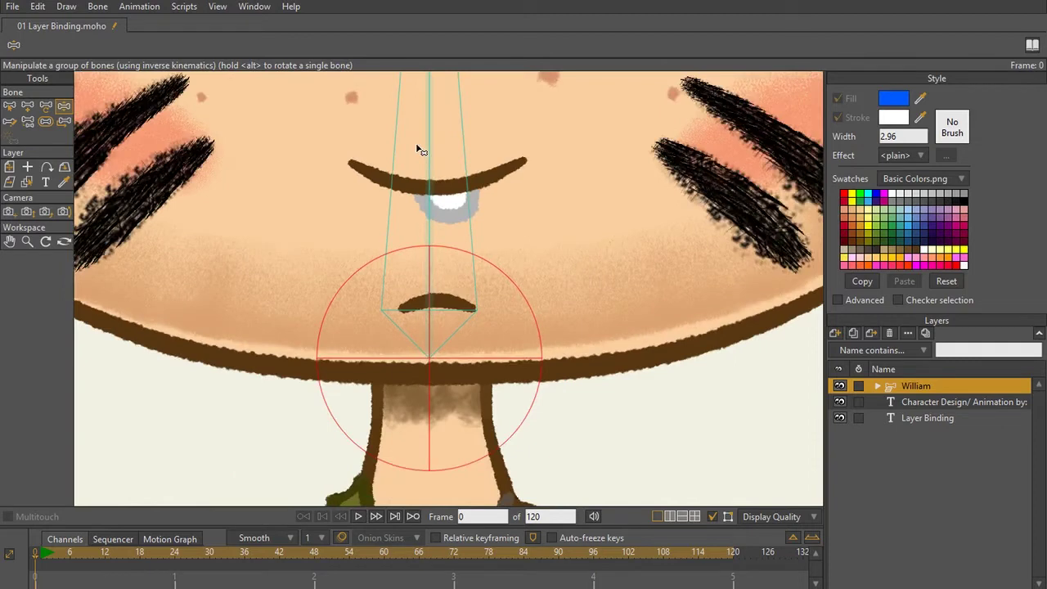
Step: Select head bone B1 and enter a Bone strength of 0
{"action": "key", "text": "b"}
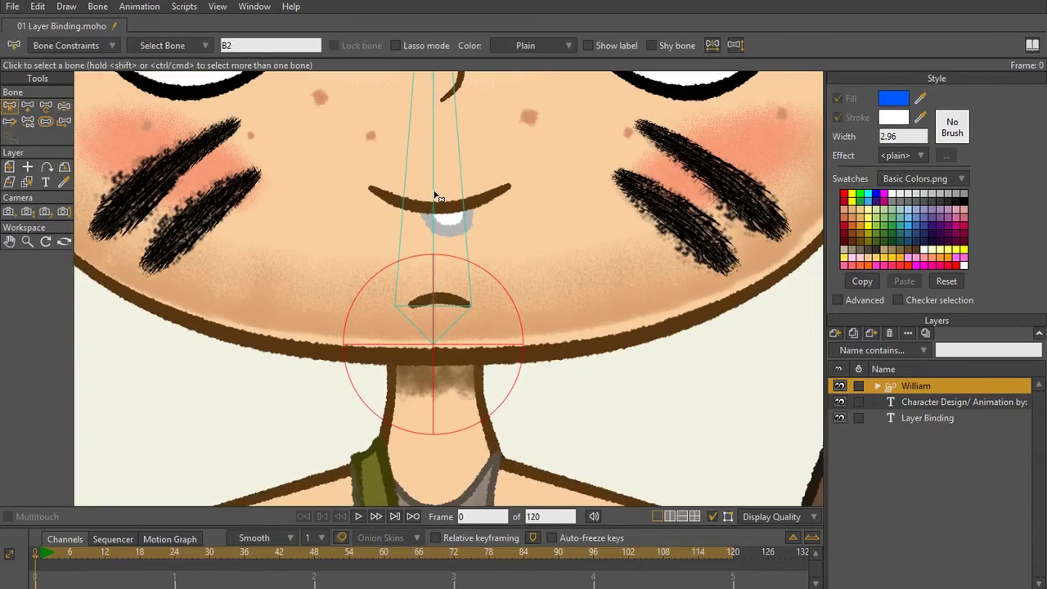
{"action": "left_click", "coordinate": [436, 197]}
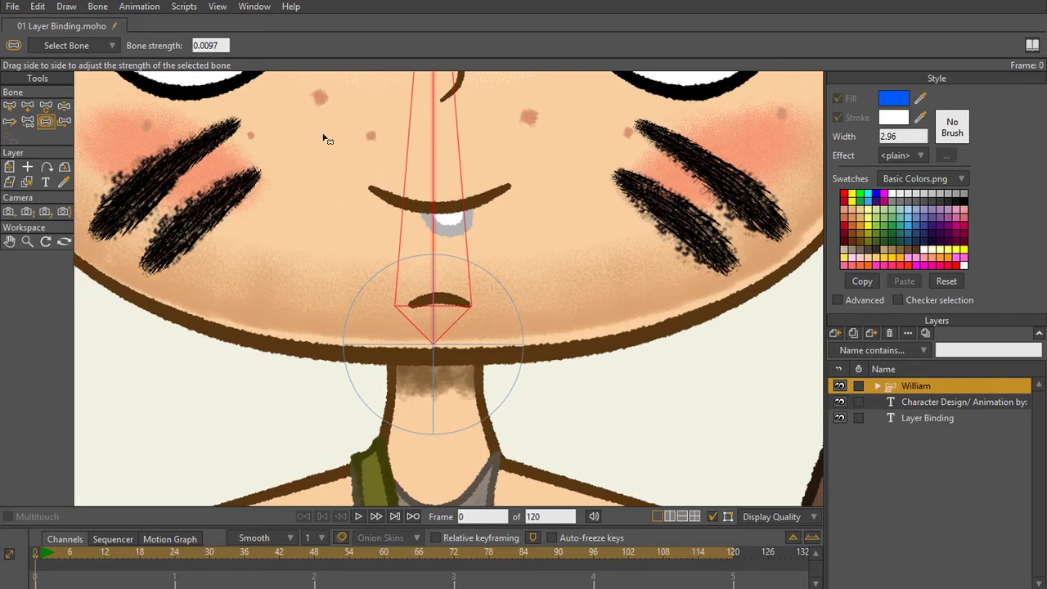
{"action": "left_click", "coordinate": [221, 48]}
{"action": "type", "text": "0"}
{"action": "key", "text": "Return"}
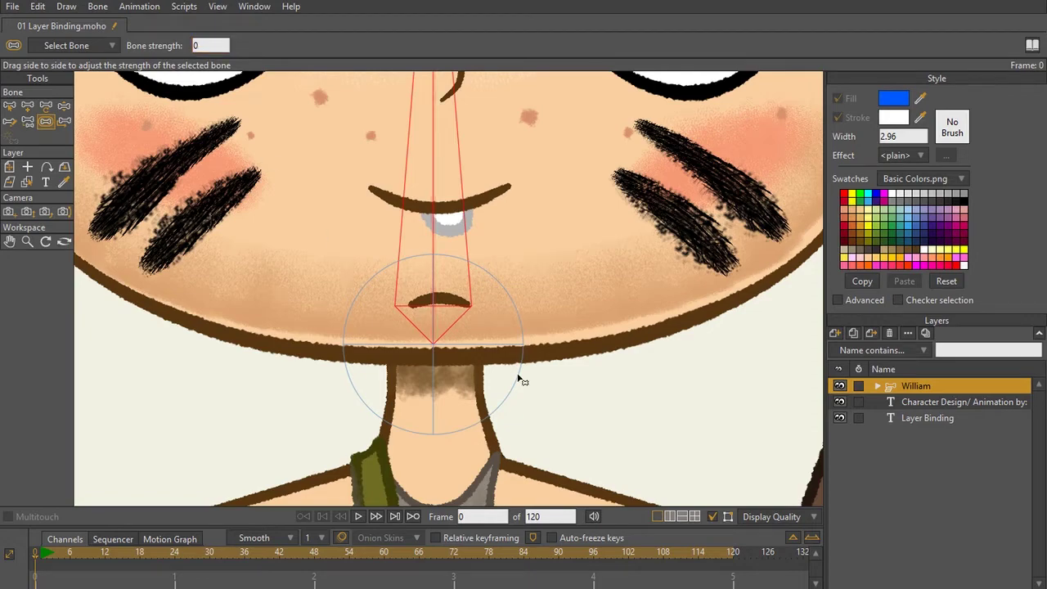
{"action": "scroll", "coordinate": [503, 215], "scroll_direction": "down", "scroll_amount": 3}
{"action": "key", "text": "z"}
{"action": "left_click_drag", "start_coordinate": [447, 208], "coordinate": [495, 130]}
{"action": "mouse_move", "coordinate": [393, 215]}
{"action": "left_mouse_down"}
{"action": "mouse_move", "coordinate": [376, 237]}
{"action": "mouse_move", "coordinate": [483, 221]}
{"action": "mouse_move", "coordinate": [392, 156]}
{"action": "mouse_move", "coordinate": [395, 205]}
{"action": "left_mouse_up"}
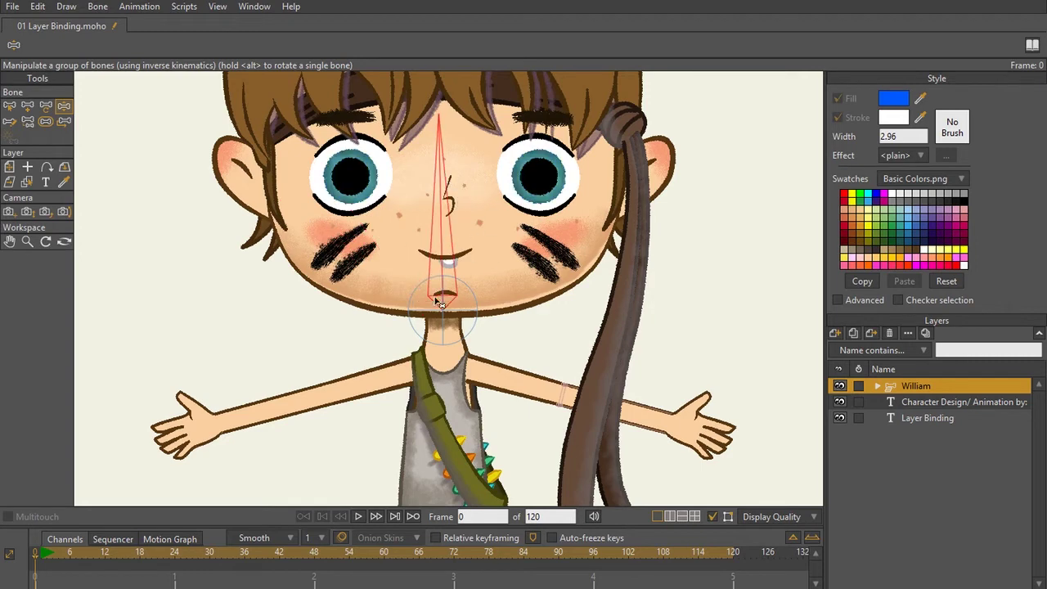
{"action": "scroll", "coordinate": [521, 299], "scroll_direction": "down", "scroll_amount": 3}
{"action": "scroll", "coordinate": [520, 299], "scroll_direction": "up", "scroll_amount": 3}
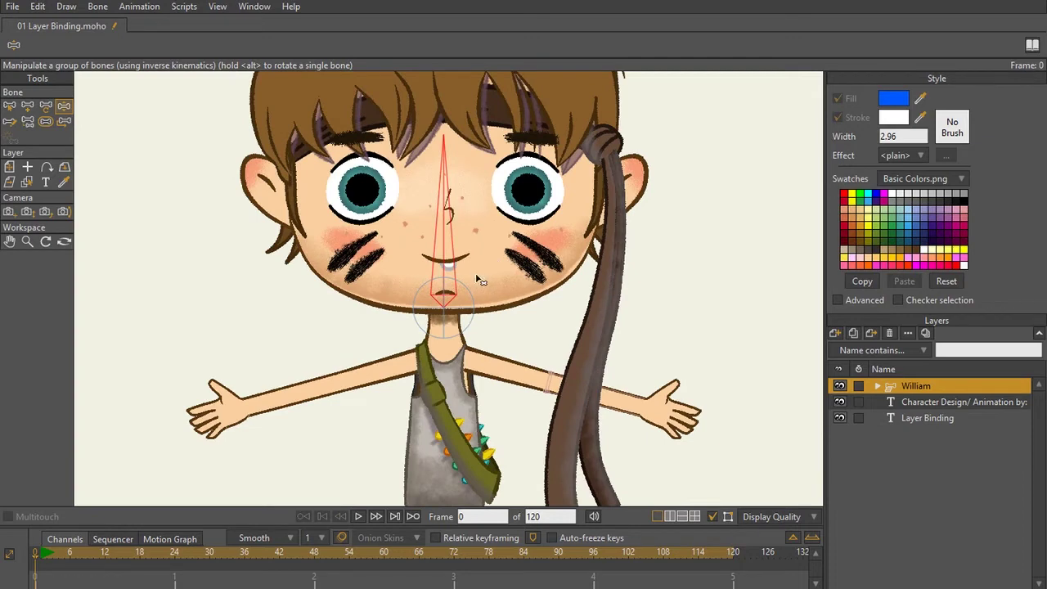
{"action": "scroll", "coordinate": [477, 268], "scroll_direction": "down", "scroll_amount": 4}
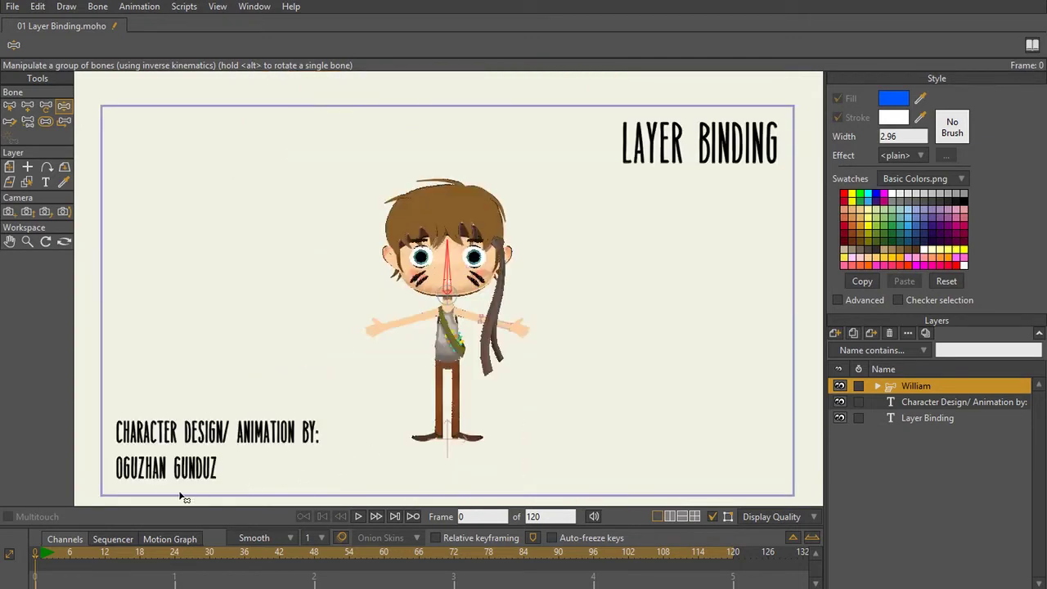
{"action": "scroll", "coordinate": [487, 260], "scroll_direction": "up", "scroll_amount": 4}
{"action": "left_click_drag", "start_coordinate": [487, 260], "coordinate": [494, 311]}
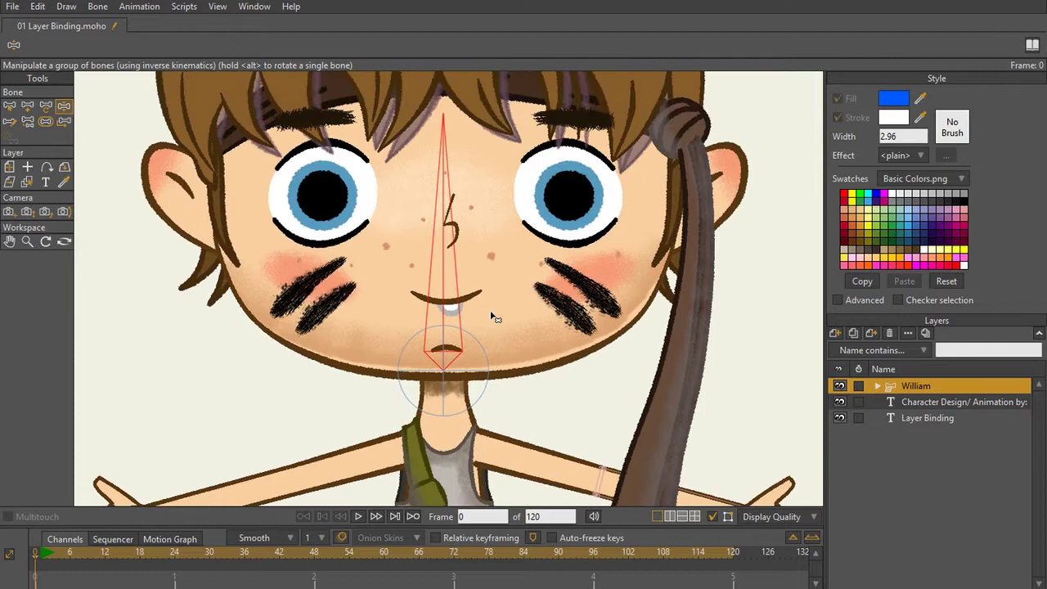
{"action": "scroll", "coordinate": [531, 229], "scroll_direction": "down", "scroll_amount": 3}
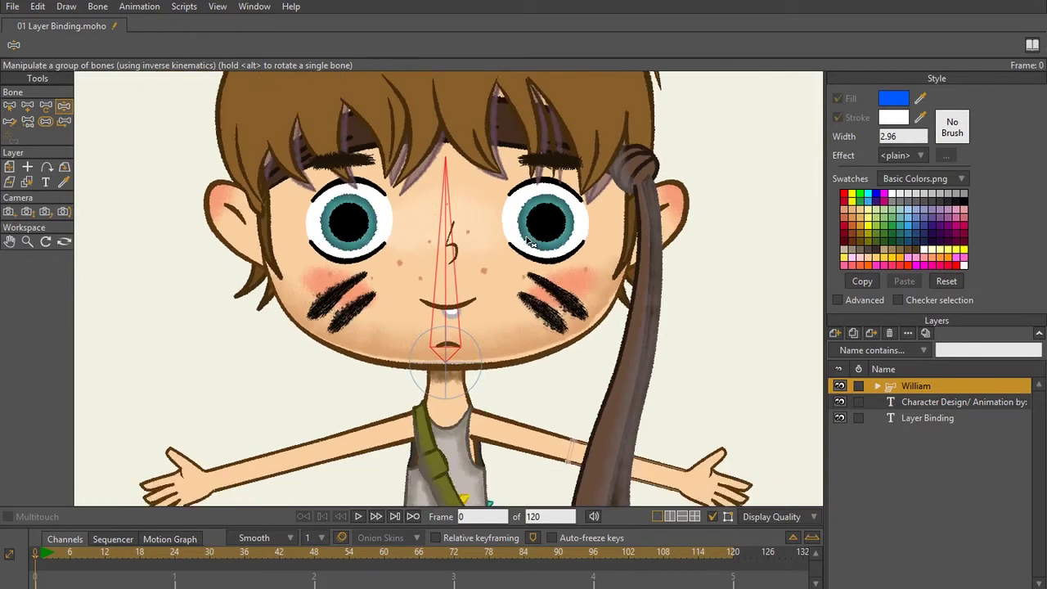
{"action": "scroll", "coordinate": [531, 229], "scroll_direction": "up", "scroll_amount": 2}
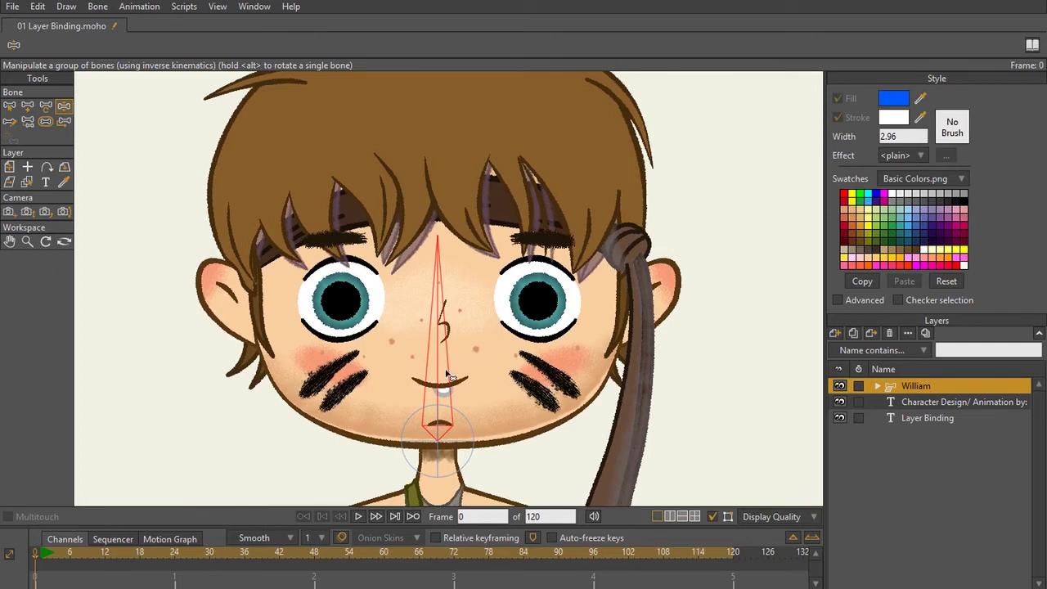
Step: Expand the William group, then select and expand the Head layer group
{"action": "left_click", "coordinate": [876, 387]}
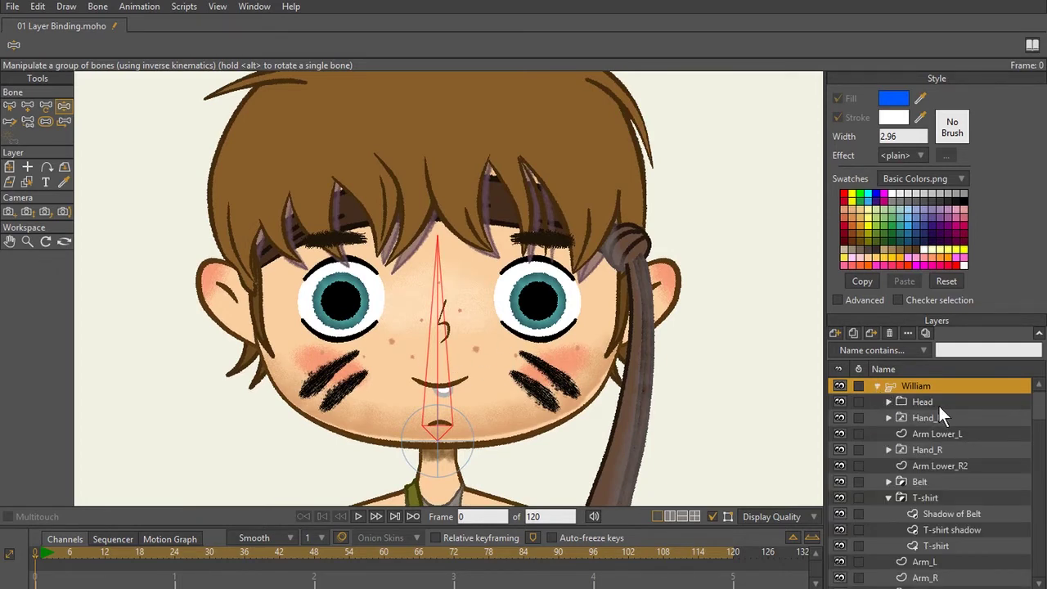
{"action": "left_click", "coordinate": [938, 403]}
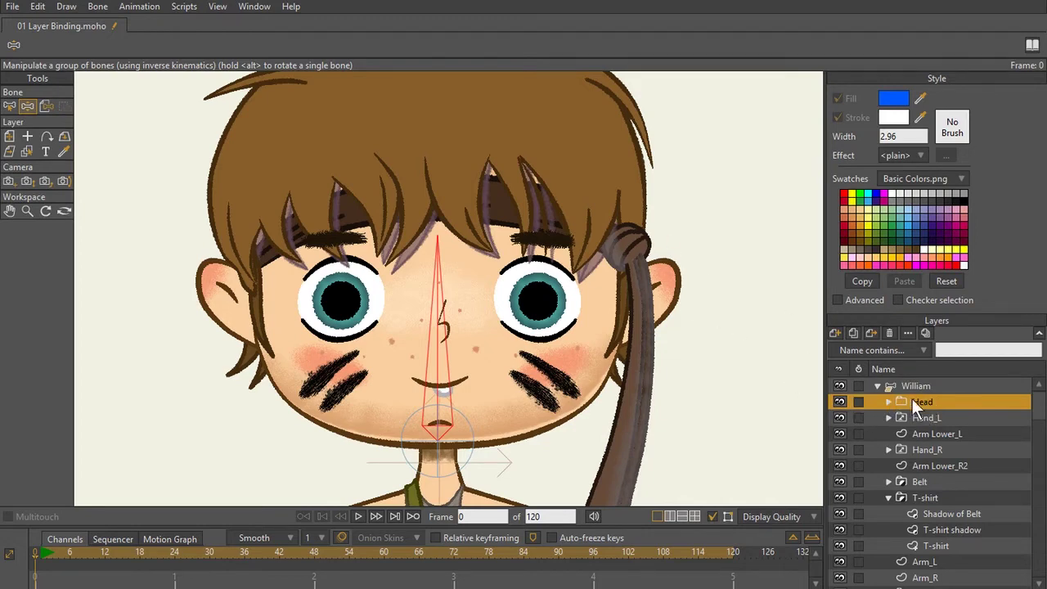
{"action": "left_click", "coordinate": [886, 402]}
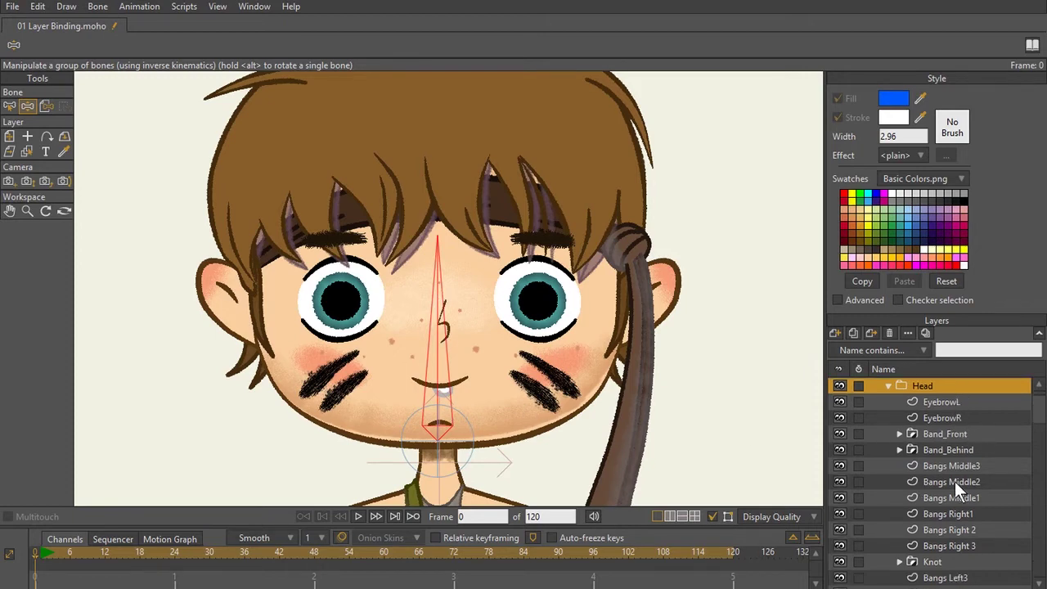
Step: Look through Head's layers: Bangs Middle2, Knot, Bangs Left3, topR and hair_R
{"action": "left_click", "coordinate": [954, 496]}
{"action": "scroll", "coordinate": [956, 492], "scroll_direction": "down", "scroll_amount": 2}
{"action": "left_click", "coordinate": [937, 513]}
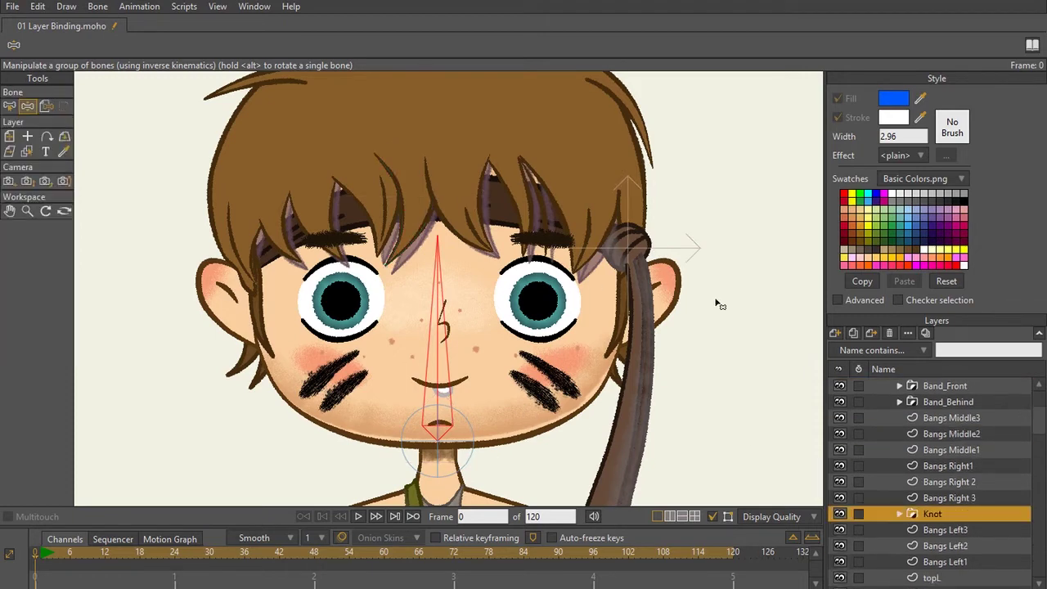
{"action": "scroll", "coordinate": [957, 470], "scroll_direction": "down", "scroll_amount": 1}
{"action": "left_click", "coordinate": [964, 498]}
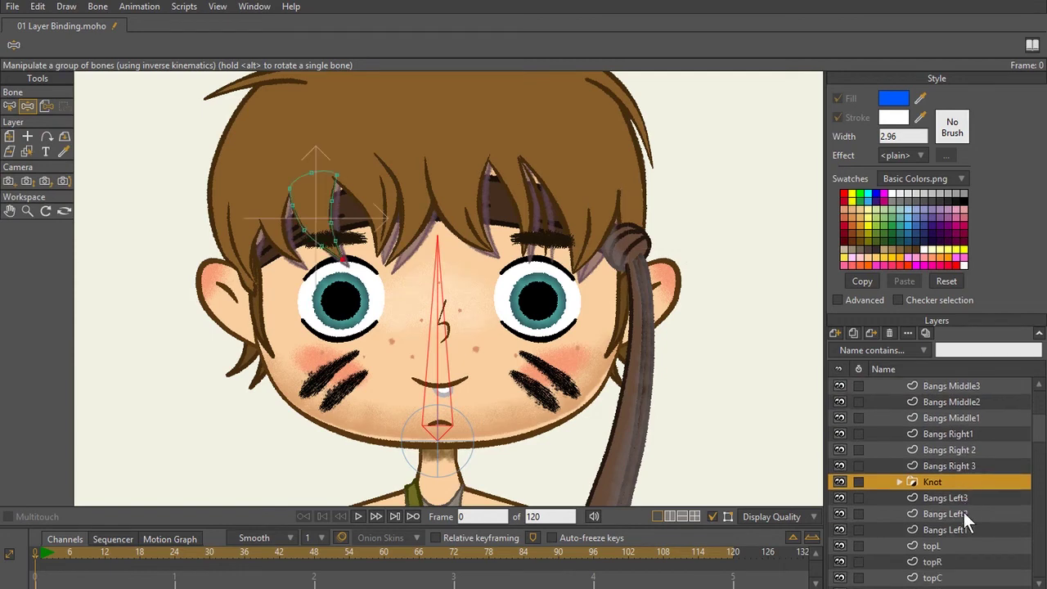
{"action": "scroll", "coordinate": [962, 515], "scroll_direction": "down", "scroll_amount": 1}
{"action": "left_click", "coordinate": [959, 530]}
{"action": "scroll", "coordinate": [958, 526], "scroll_direction": "down", "scroll_amount": 1}
{"action": "left_click", "coordinate": [956, 524]}
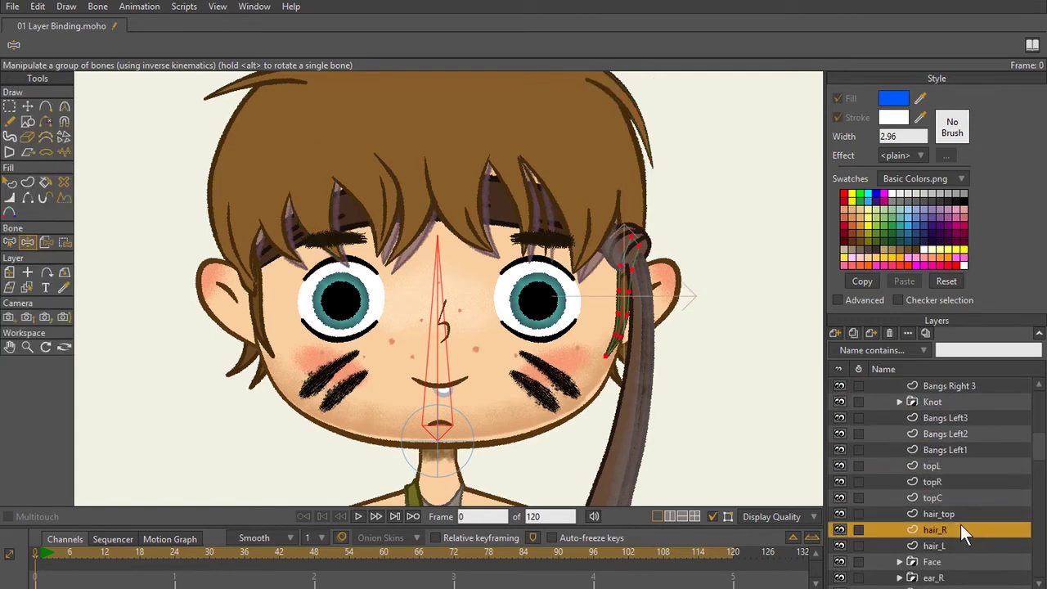
{"action": "scroll", "coordinate": [961, 522], "scroll_direction": "up", "scroll_amount": 2}
{"action": "scroll", "coordinate": [961, 528], "scroll_direction": "up", "scroll_amount": 1}
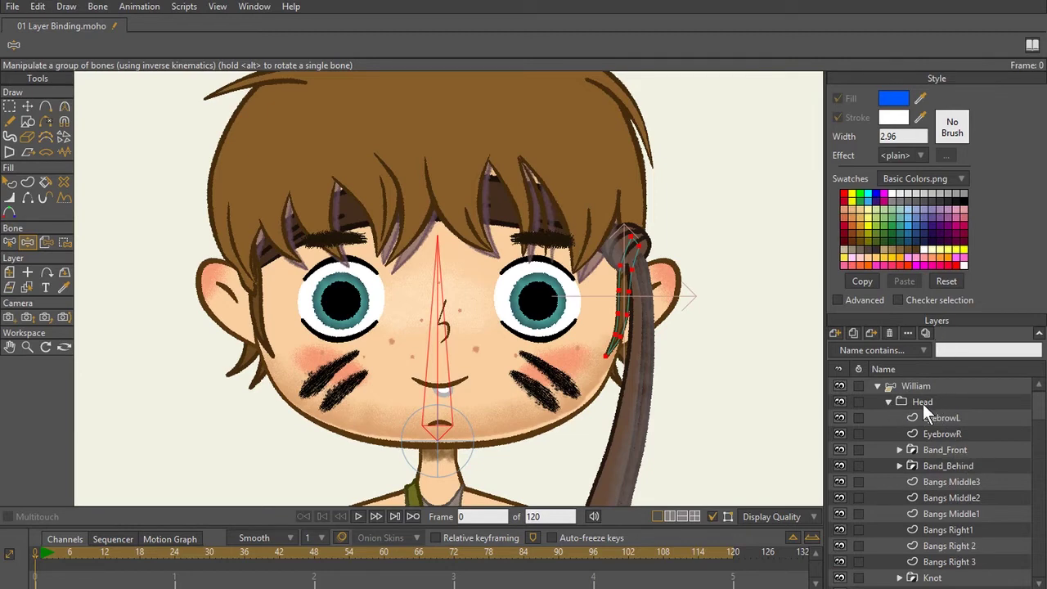
{"action": "left_click", "coordinate": [888, 402]}
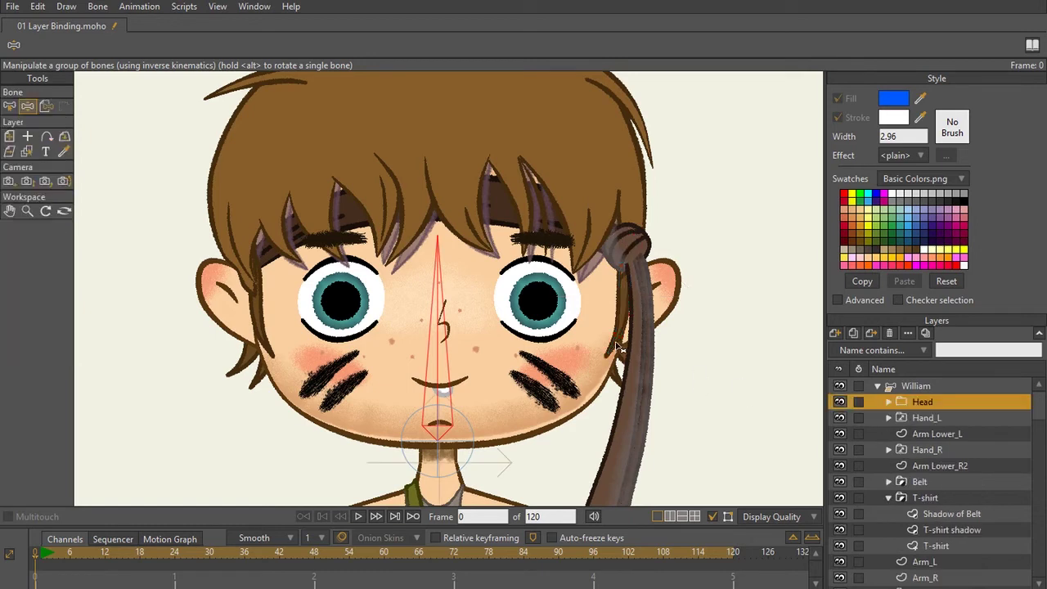
{"action": "scroll", "coordinate": [554, 344], "scroll_direction": "up", "scroll_amount": 2}
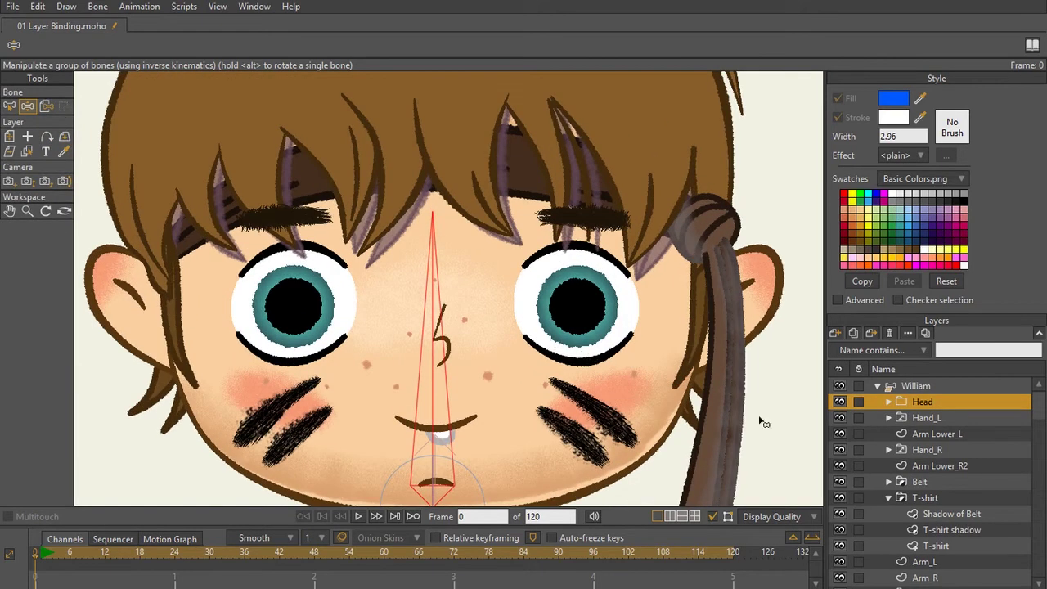
{"action": "scroll", "coordinate": [904, 400], "scroll_direction": "down", "scroll_amount": 1}
{"action": "scroll", "coordinate": [908, 399], "scroll_direction": "up", "scroll_amount": 1}
{"action": "left_click", "coordinate": [943, 385]}
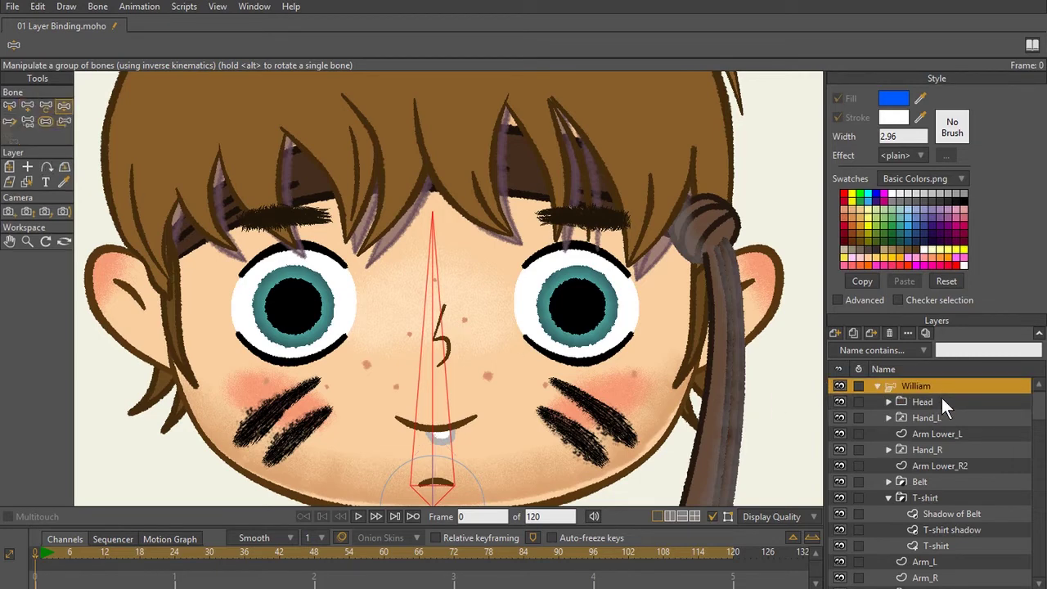
{"action": "left_click", "coordinate": [942, 401]}
{"action": "left_click", "coordinate": [948, 386]}
{"action": "left_click", "coordinate": [945, 401]}
{"action": "left_click", "coordinate": [947, 388]}
{"action": "left_click", "coordinate": [944, 399]}
{"action": "left_click", "coordinate": [946, 388]}
{"action": "left_click", "coordinate": [944, 401]}
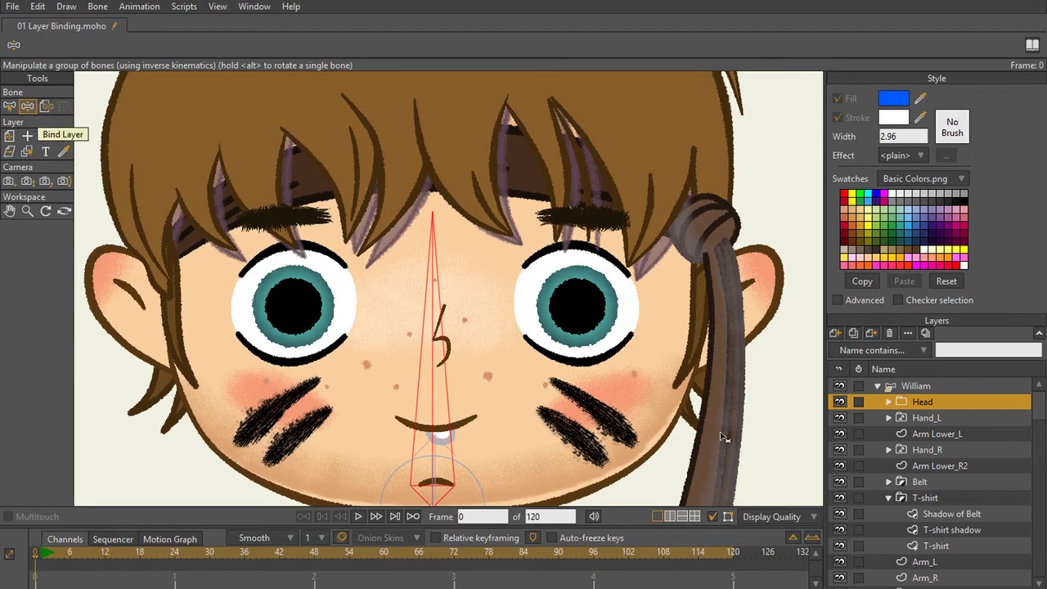
Step: Bind the Head group to head bone B1 with Bind Layer, then select William
{"action": "left_click", "coordinate": [46, 106]}
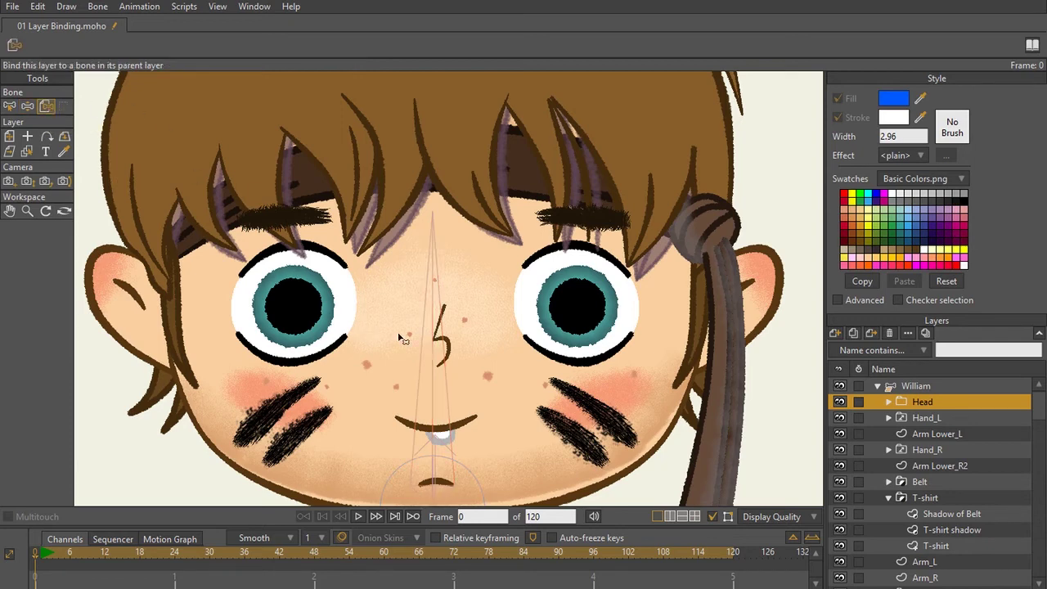
{"action": "left_click", "coordinate": [436, 356]}
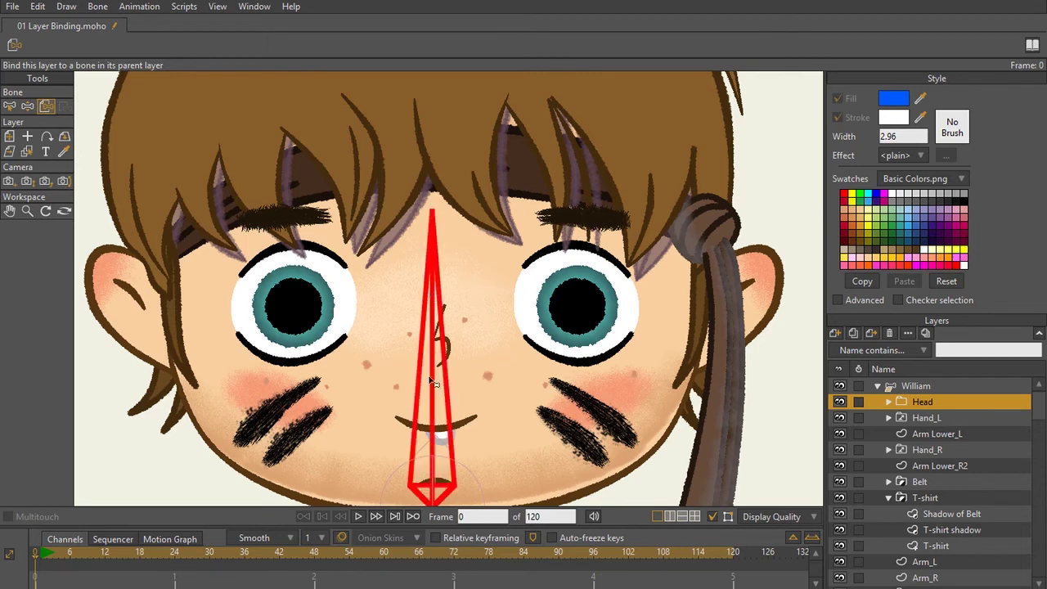
{"action": "left_click", "coordinate": [878, 386]}
Step: Rotate head bone B1 to confirm the whole head tilts, then expand the William group
{"action": "key", "text": "ctrl+r"}
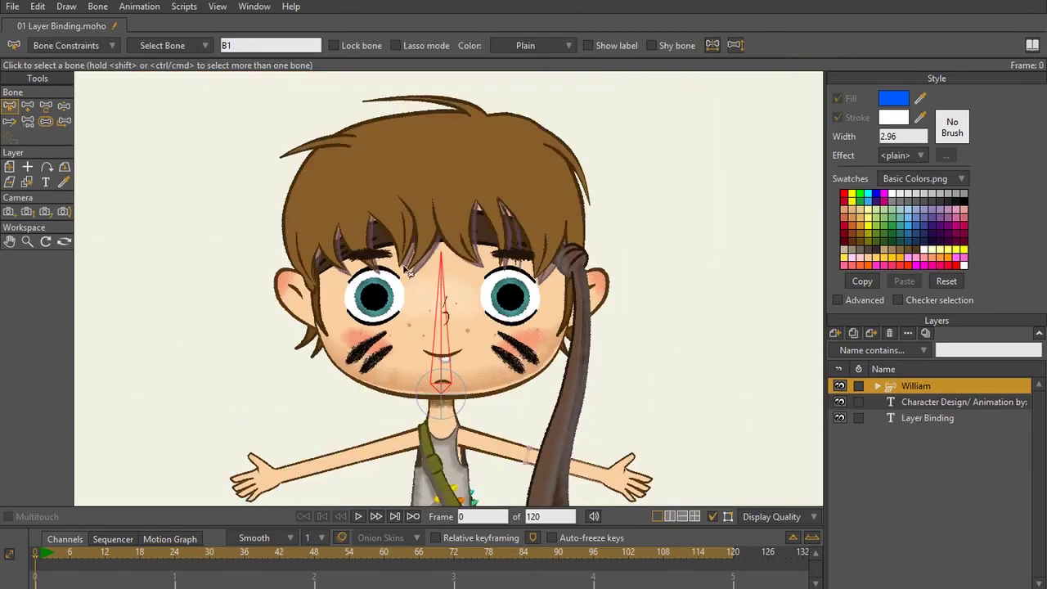
{"action": "left_click_drag", "start_coordinate": [409, 271], "coordinate": [423, 287]}
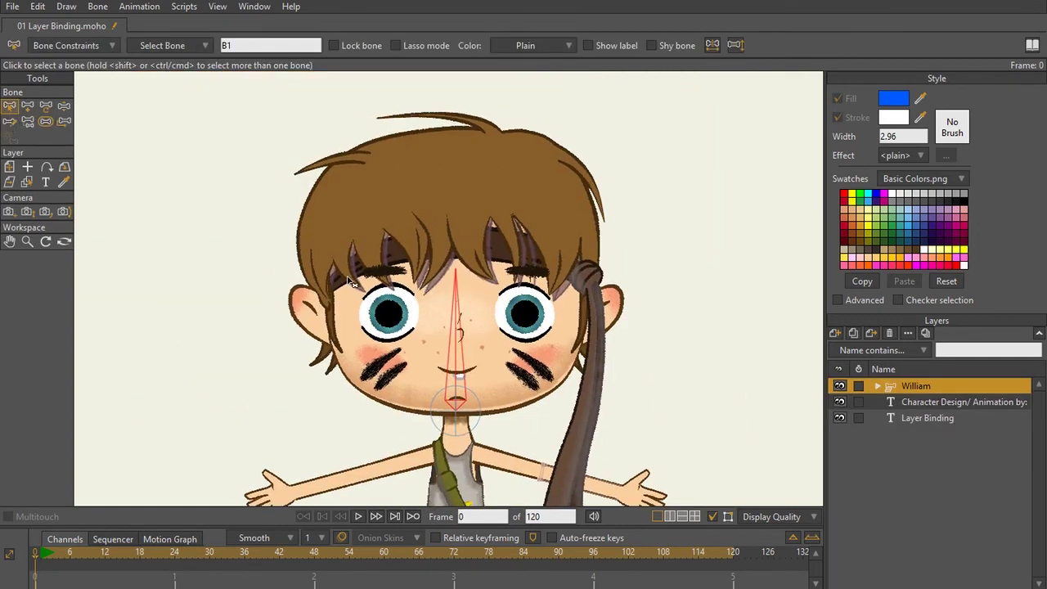
{"action": "key", "text": "z"}
{"action": "left_click_drag", "start_coordinate": [458, 315], "coordinate": [442, 262]}
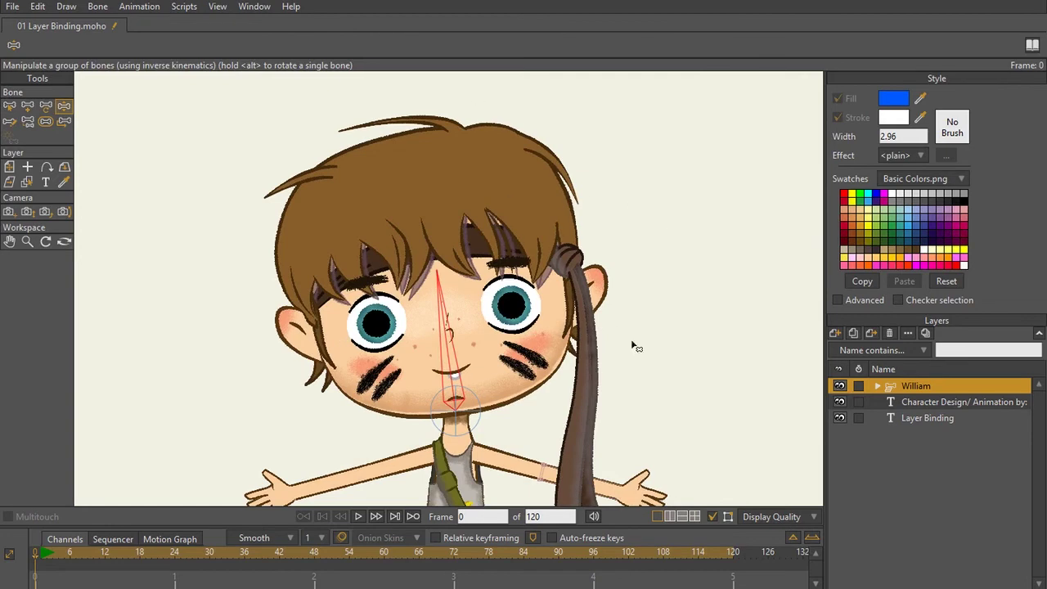
{"action": "left_click", "coordinate": [879, 385]}
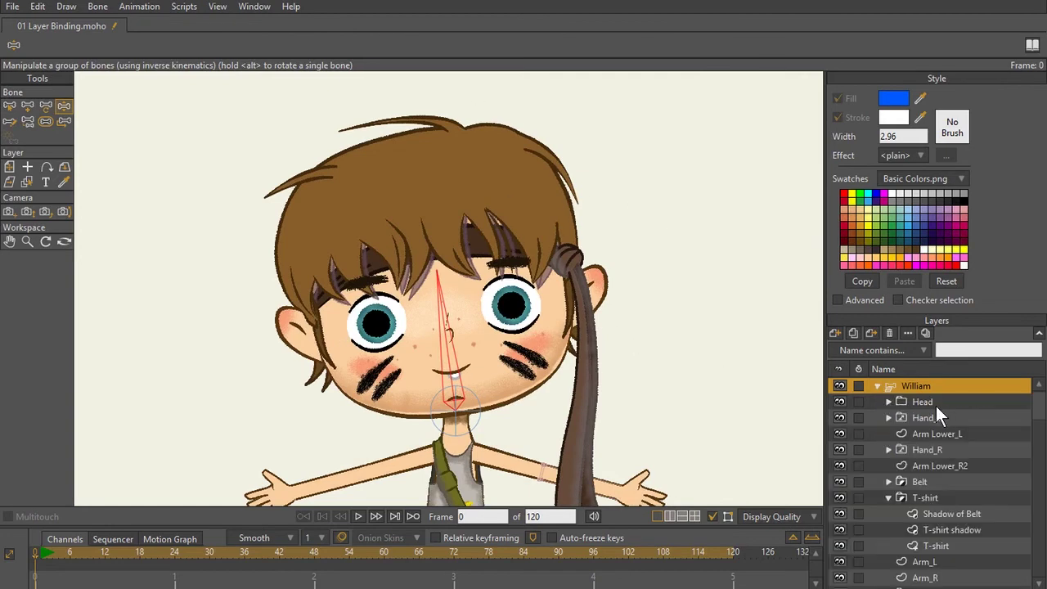
{"action": "key", "text": "b"}
{"action": "scroll", "coordinate": [605, 401], "scroll_direction": "up", "scroll_amount": 3}
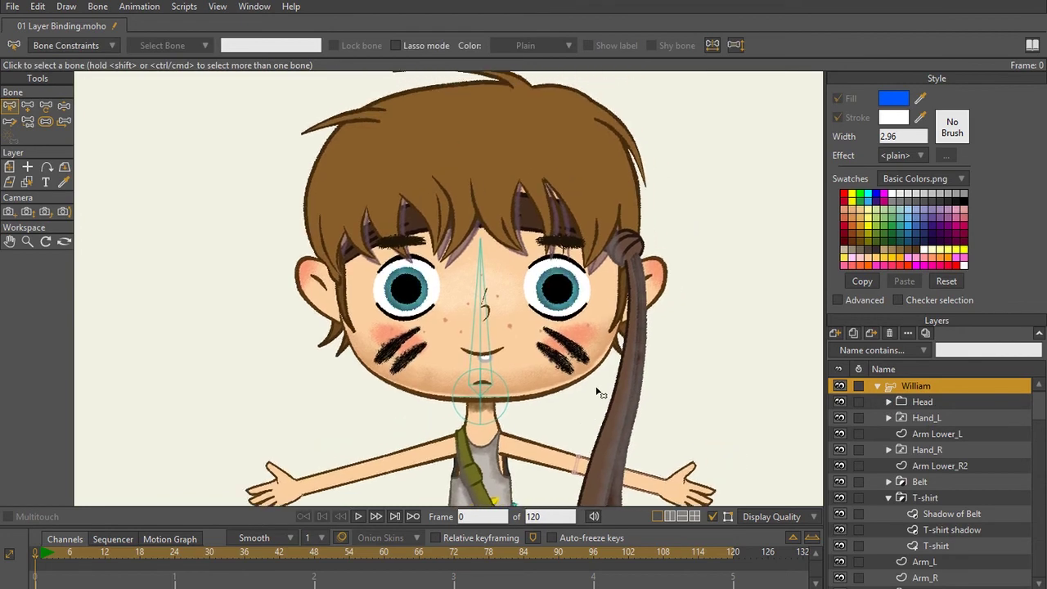